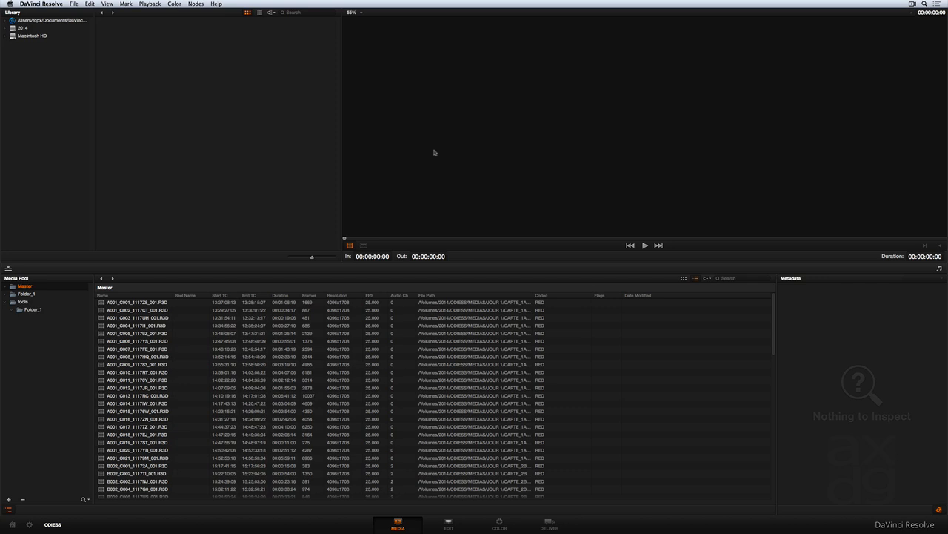
- Examine the language choices and the Video I/O and GPU options in the preferences, and leave without saving
left_click(40, 4)
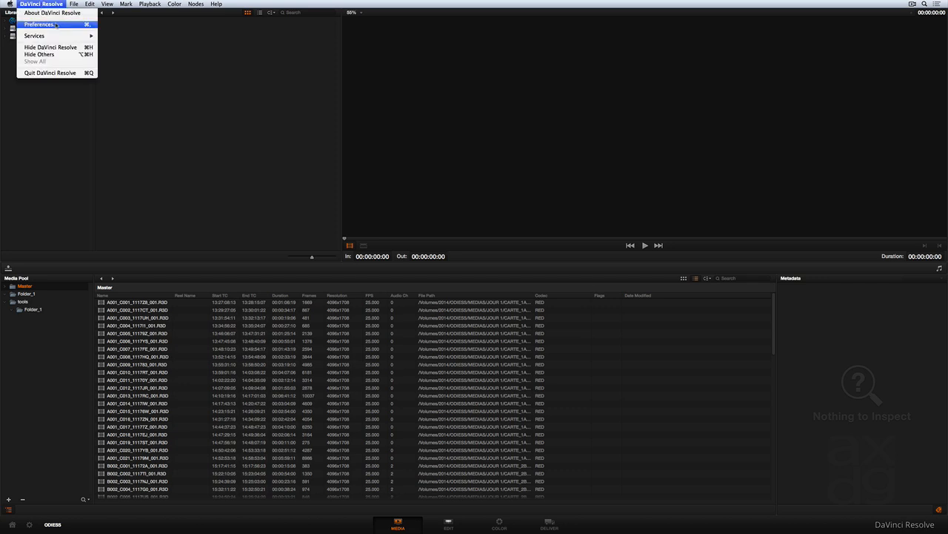
left_click(55, 23)
left_click(363, 175)
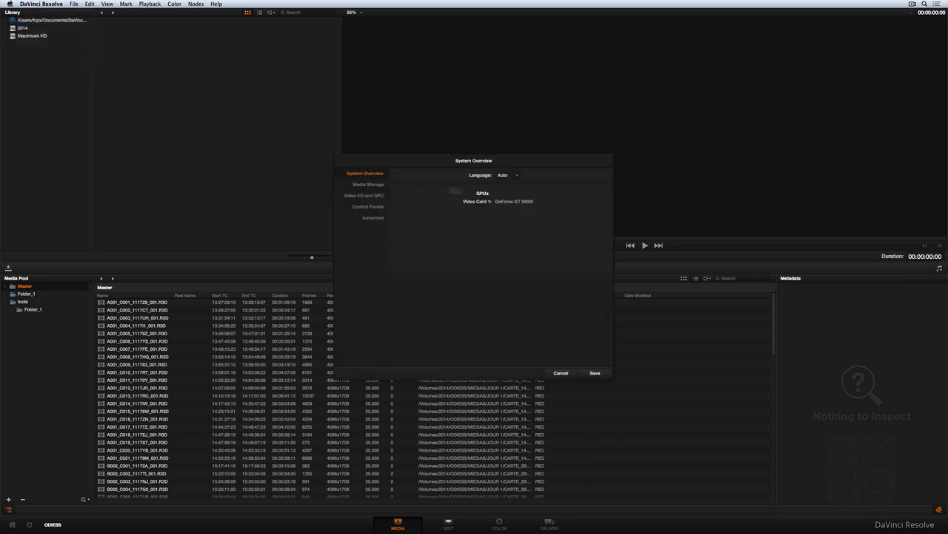
left_click(518, 175)
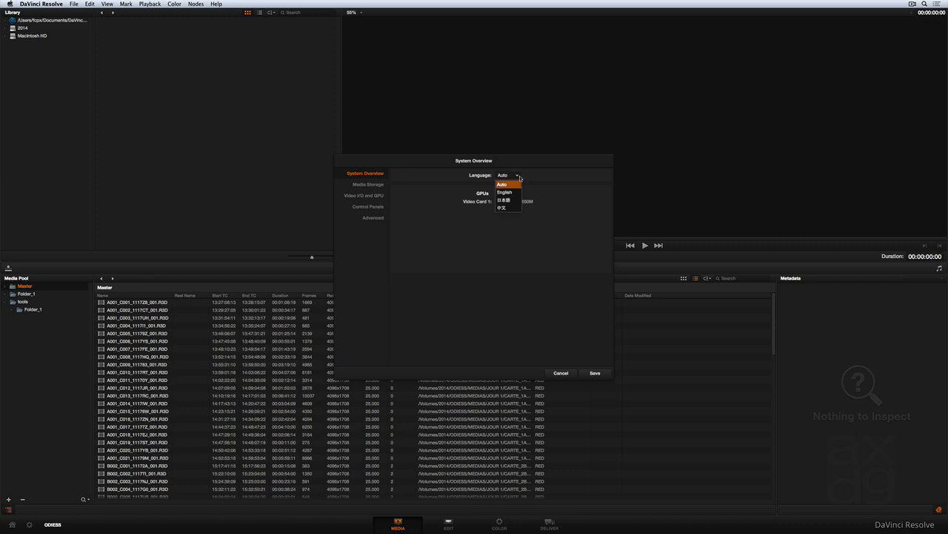
left_click(520, 178)
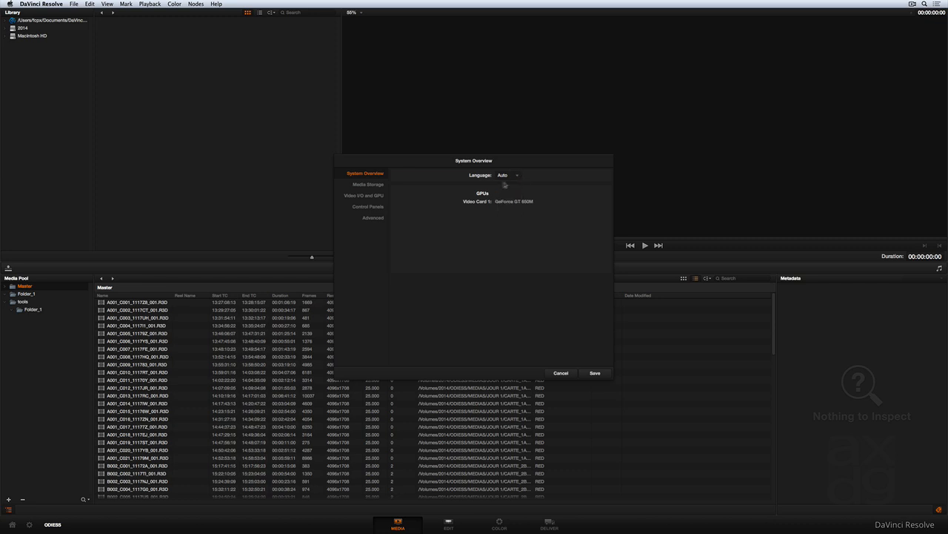
left_click(375, 198)
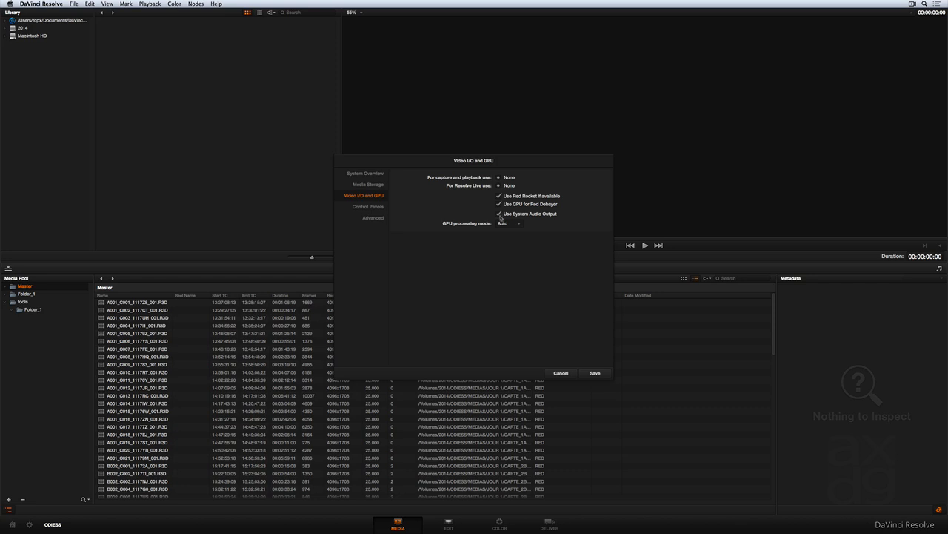
left_click(568, 375)
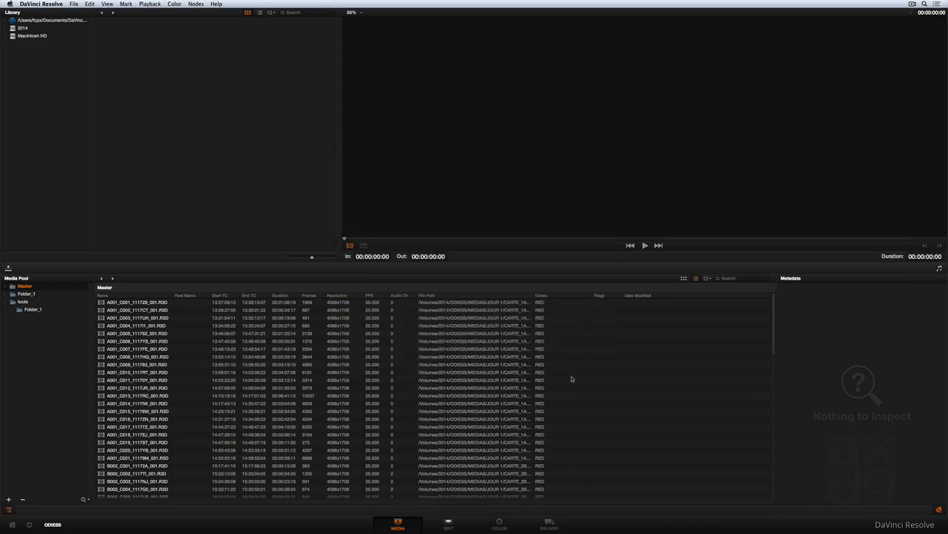
- Try the DaVinci ACES color science and its version choices in the project settings, and return to DaVinci YRGB
left_click(31, 525)
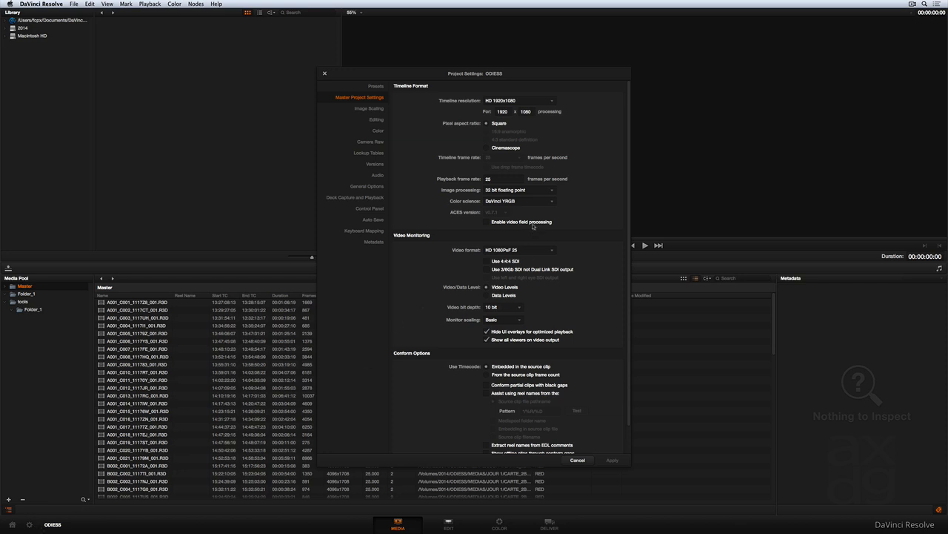
left_click(552, 201)
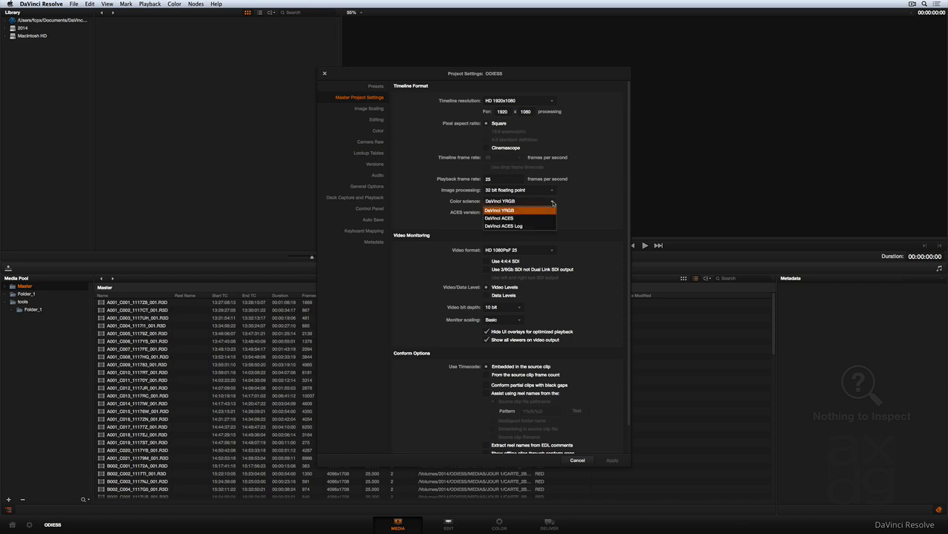
left_click(546, 219)
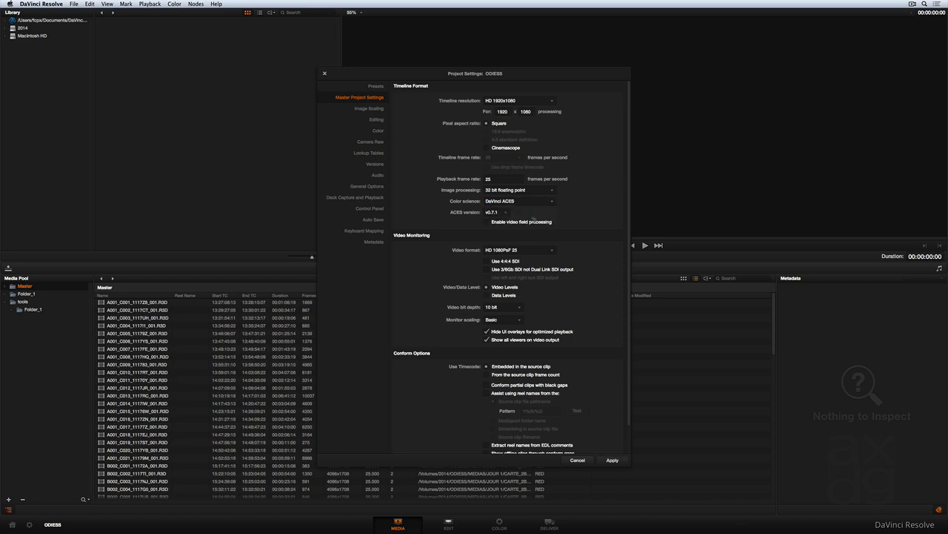
left_click(509, 214)
left_click(509, 216)
left_click(517, 203)
left_click(519, 210)
- Examine the broadcast safe IRE levels in the lookup table settings and the cache frame formats in the general options
left_click(376, 153)
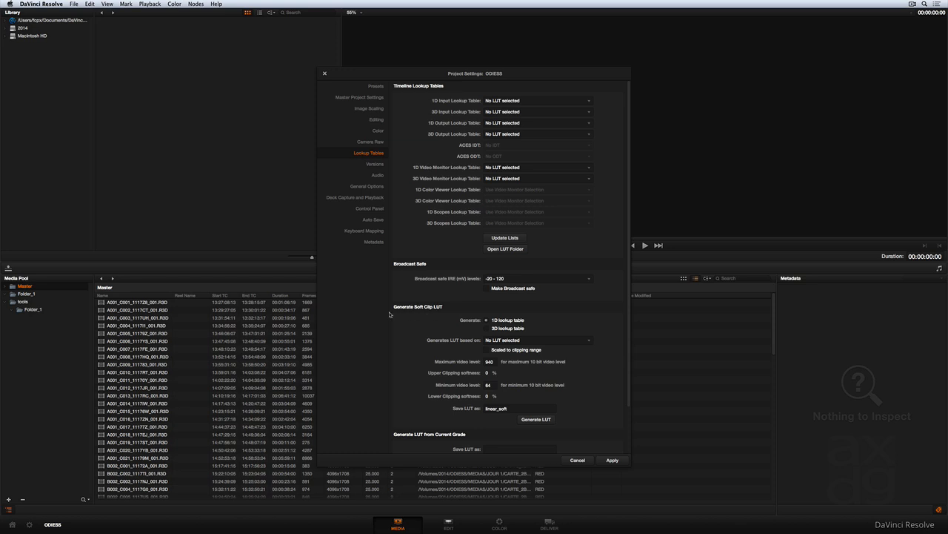
left_click(589, 278)
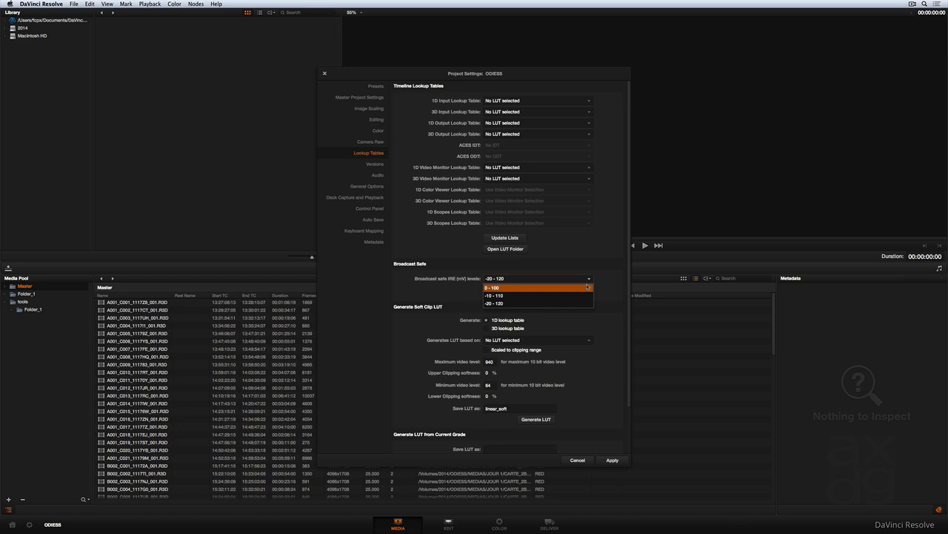
left_click(590, 281)
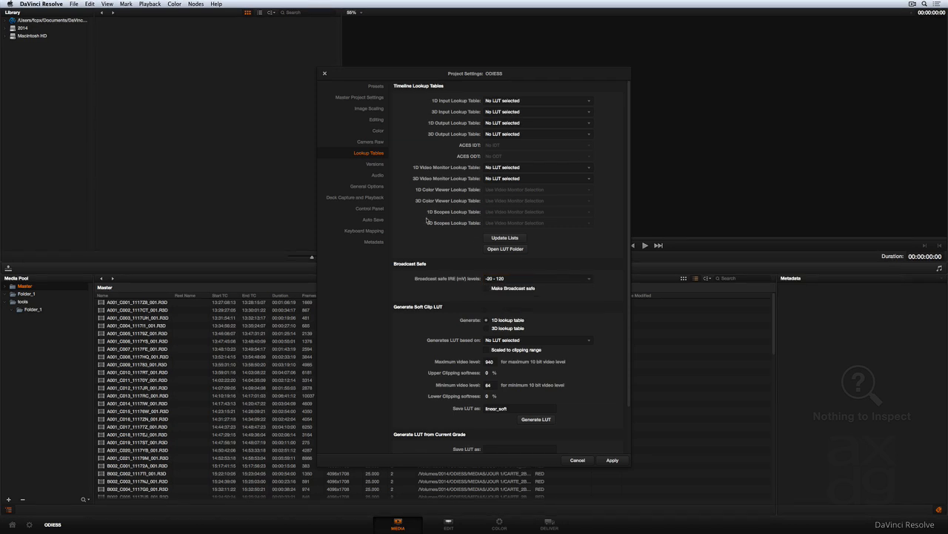
left_click(374, 188)
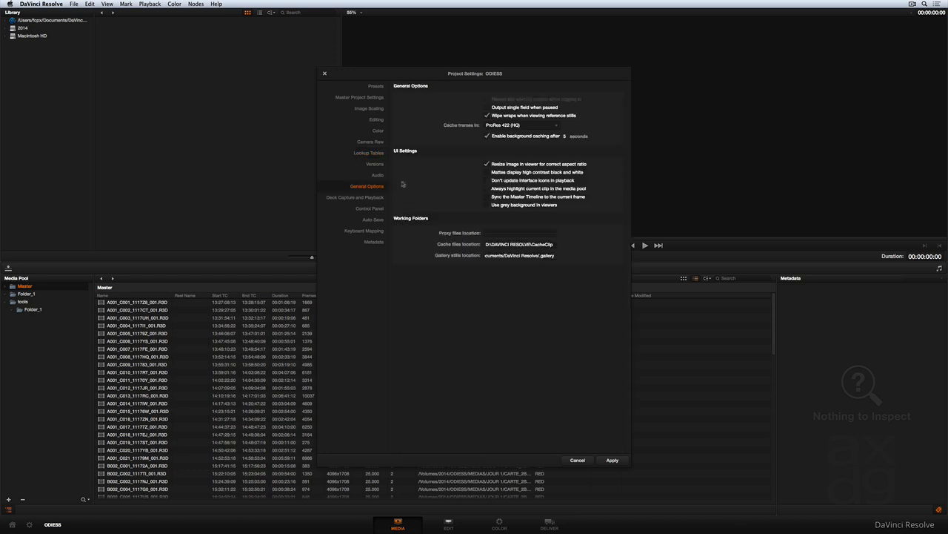
left_click(558, 127)
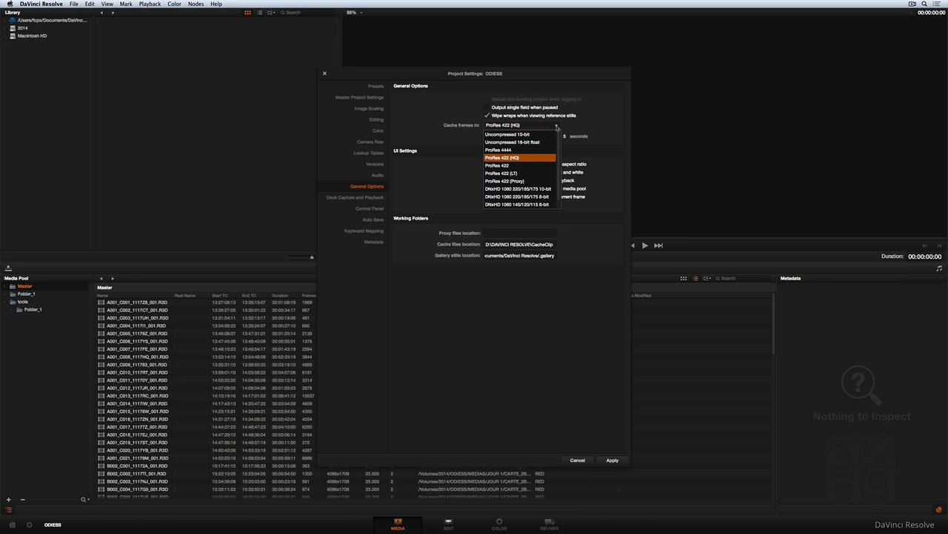
left_click(557, 127)
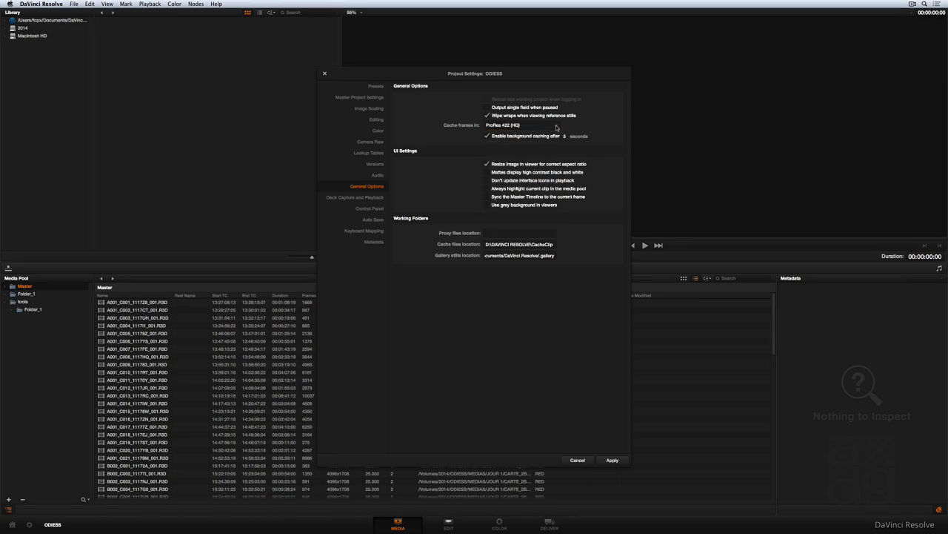
- Turn on automatic saving for the project and examine the available keyboard mapping presets
left_click(380, 221)
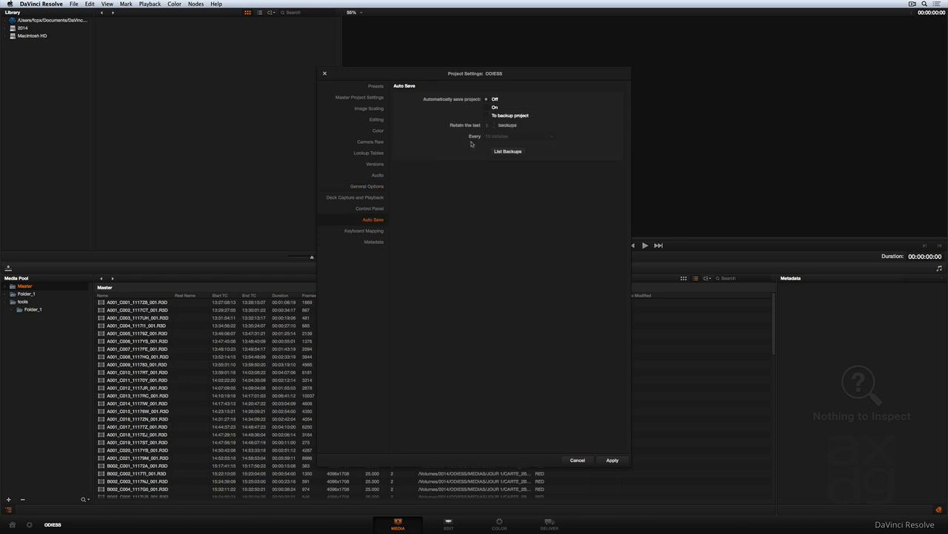
left_click(488, 108)
left_click(378, 232)
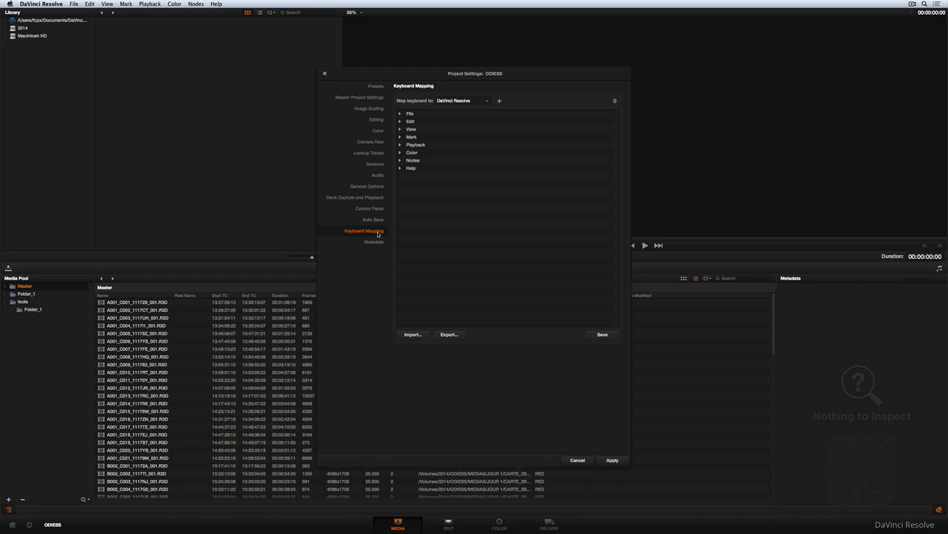
left_click(488, 102)
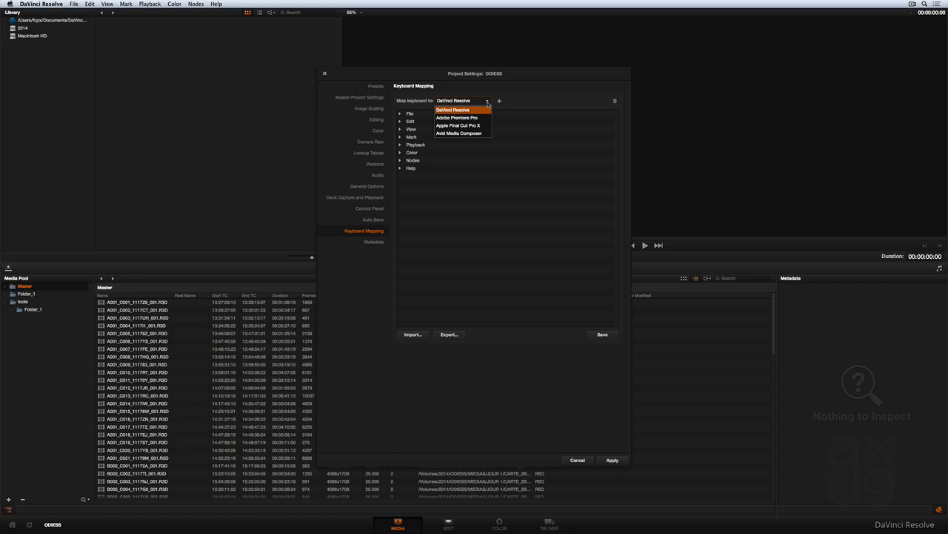
left_click(488, 104)
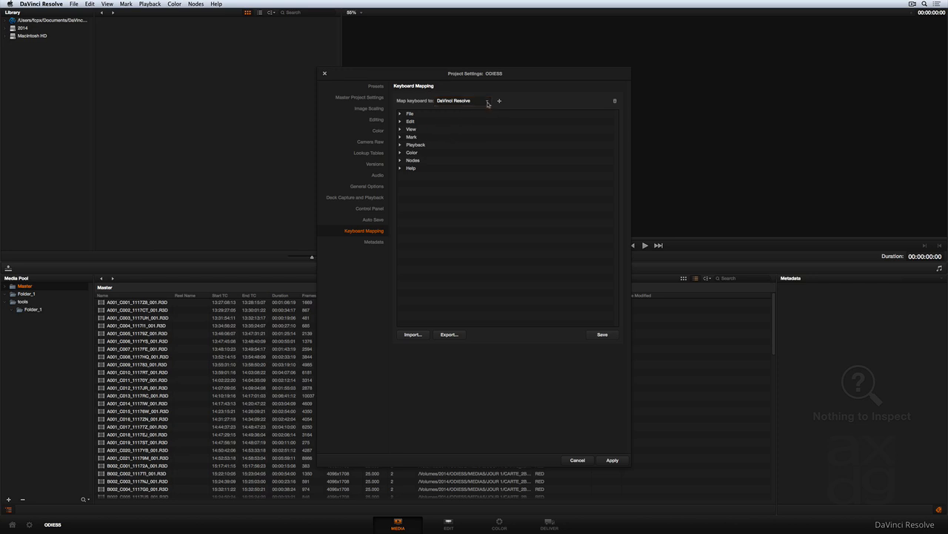
- Start a new metadata preset, cancel it, and close the project settings without applying the changes
left_click(373, 242)
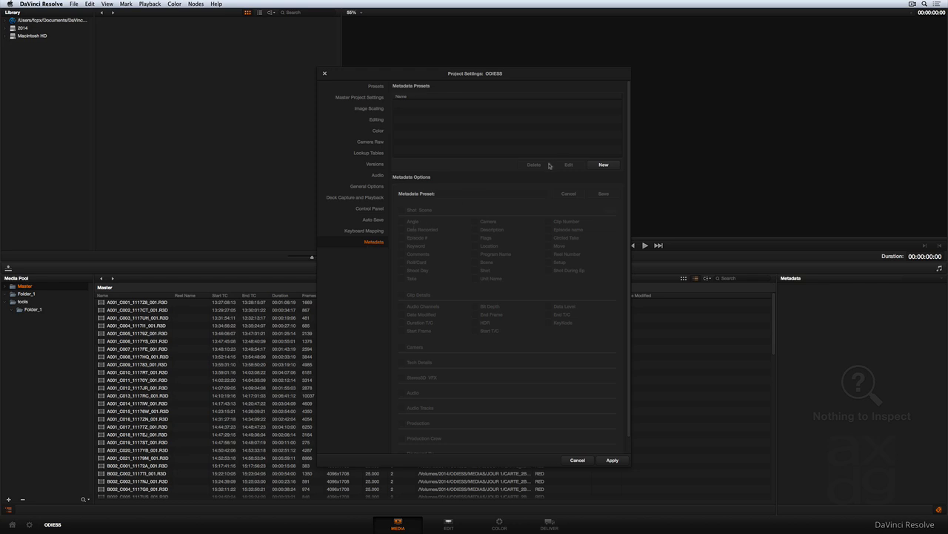
left_click(597, 164)
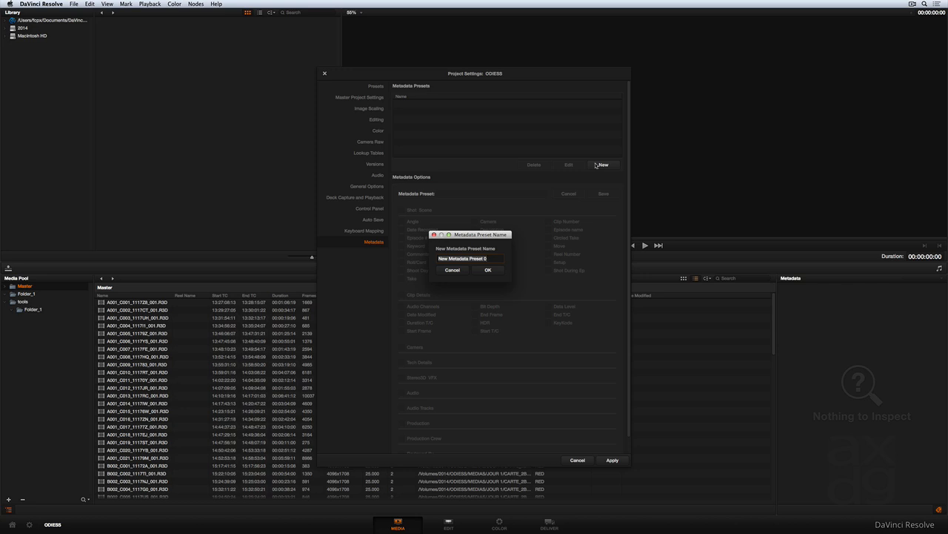
left_click(460, 271)
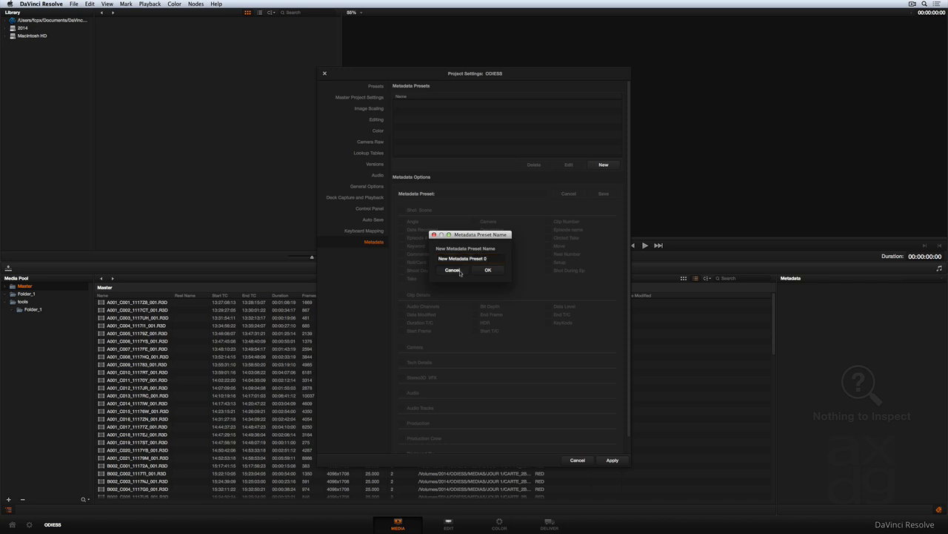
left_click(576, 460)
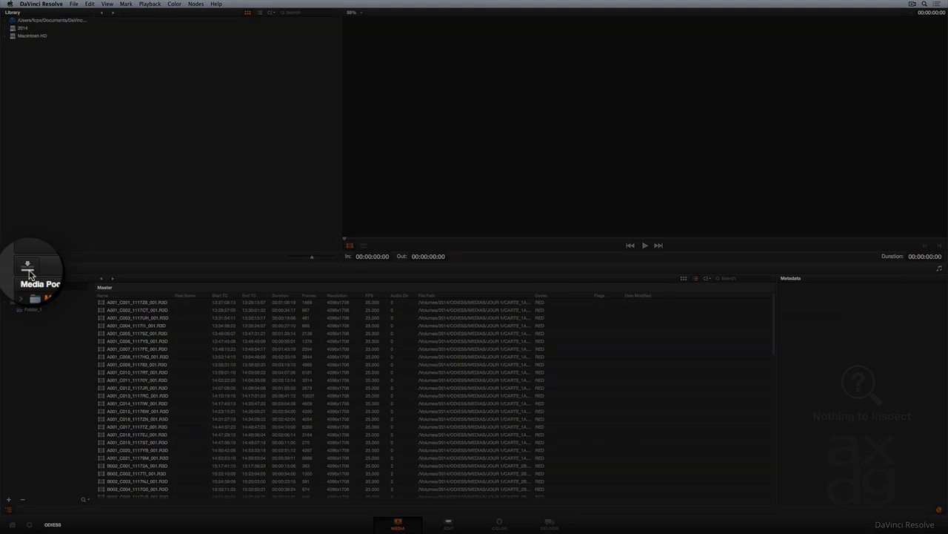
- Add a Clone tool job with the JOUR 1 folder from MEDIAS as source and Macintosh HD as destination
left_click(29, 275)
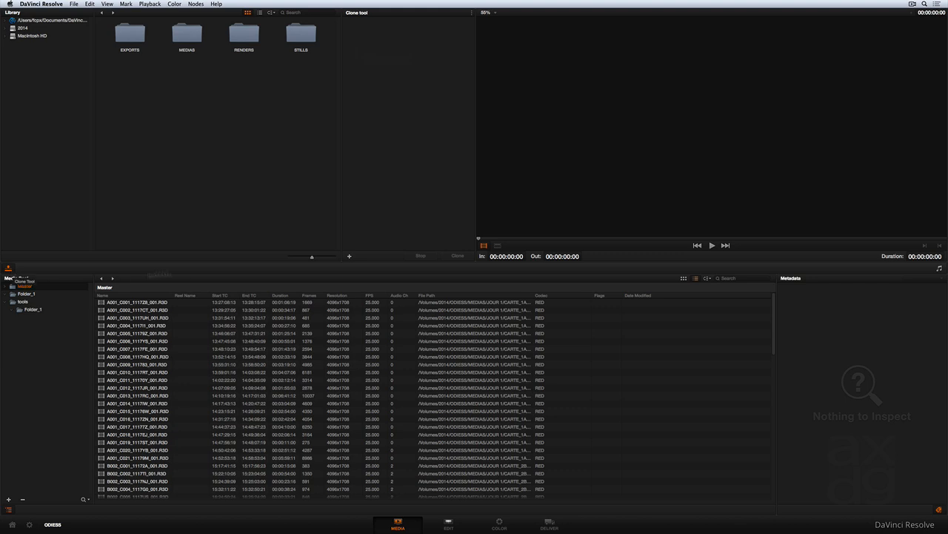
left_click(349, 257)
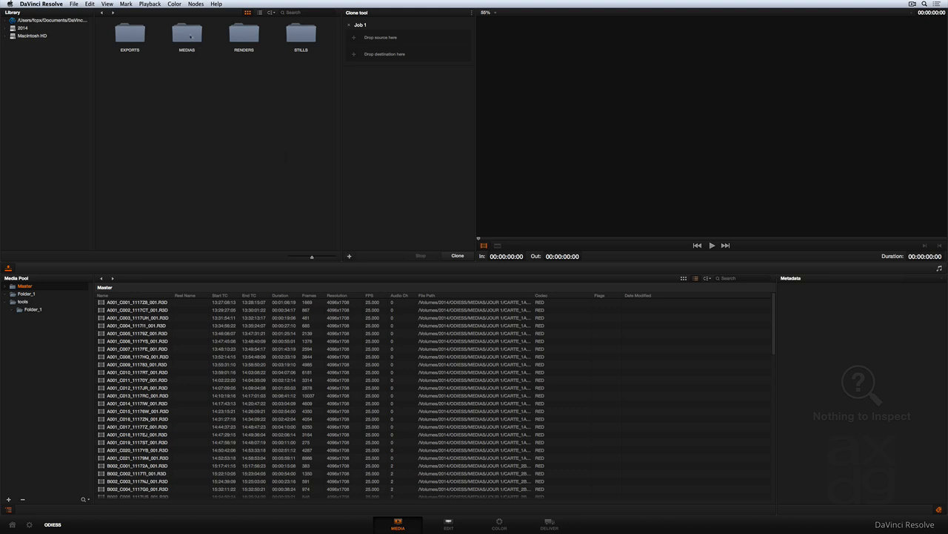
double_click(190, 35)
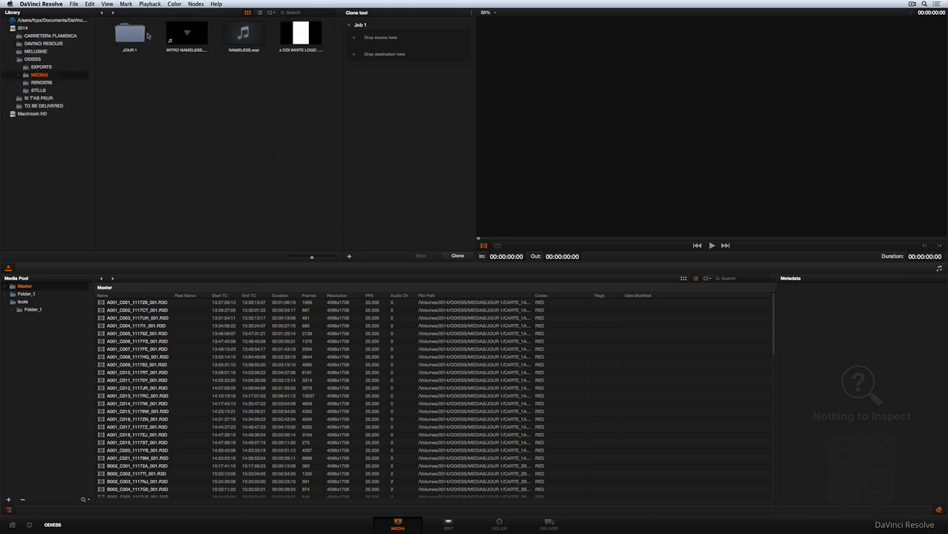
mouse_move(130, 34)
left_mouse_down()
mouse_move(329, 52)
mouse_move(381, 39)
left_mouse_up()
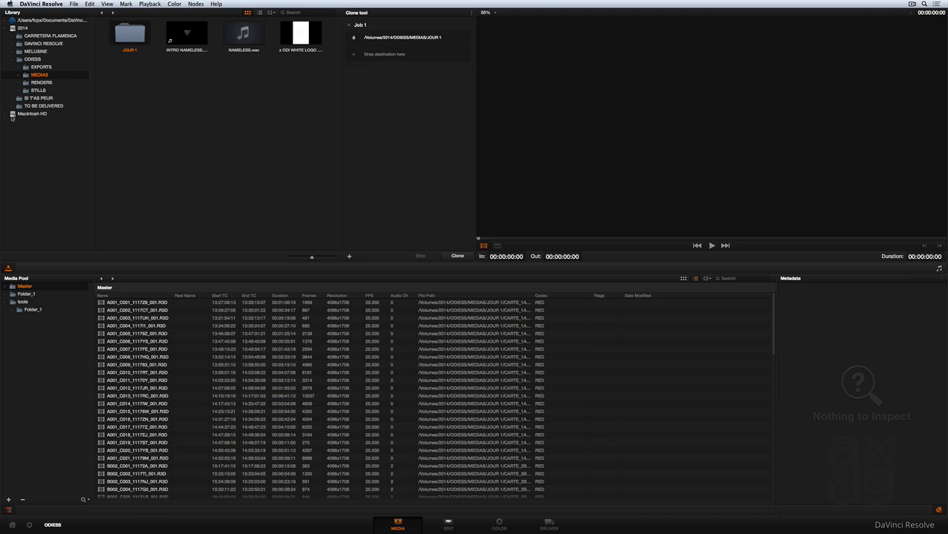
mouse_move(15, 117)
left_mouse_down()
mouse_move(375, 73)
mouse_move(375, 57)
left_mouse_up()
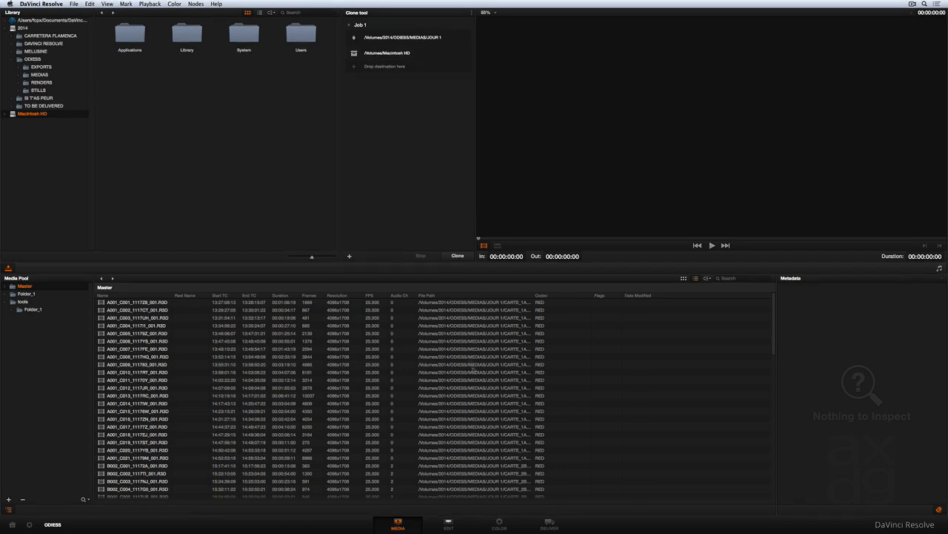
- Switch to the Edit page, view the media pool clips, and create a folder named Folder among the timelines
left_click(449, 523)
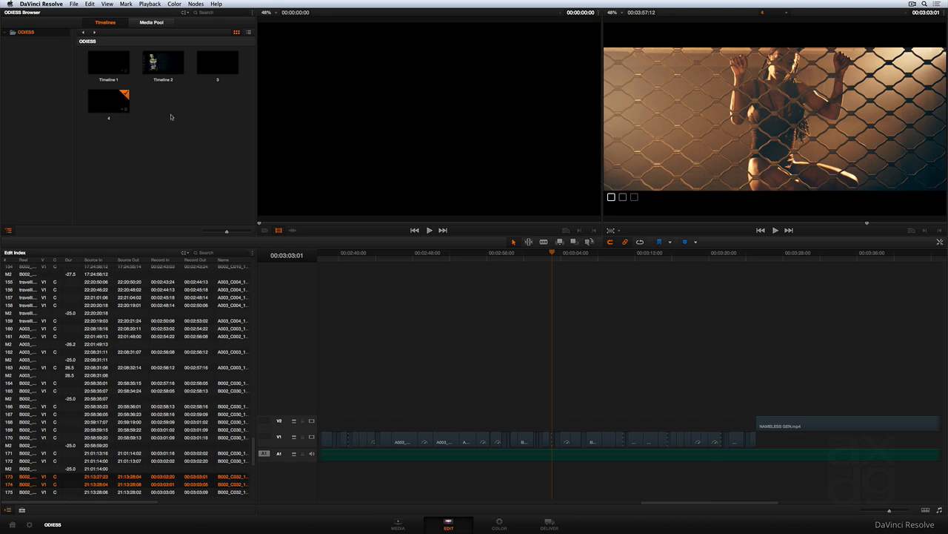
left_click(152, 22)
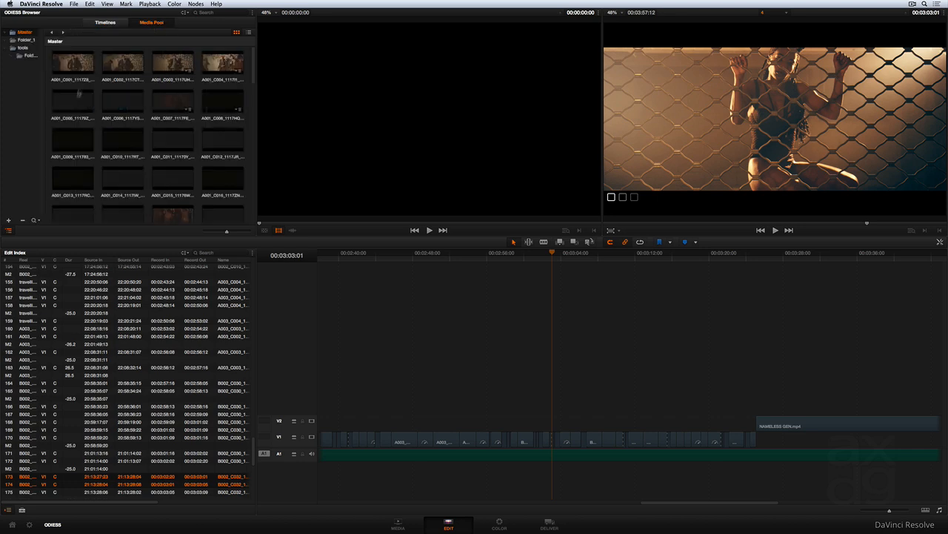
left_click(100, 24)
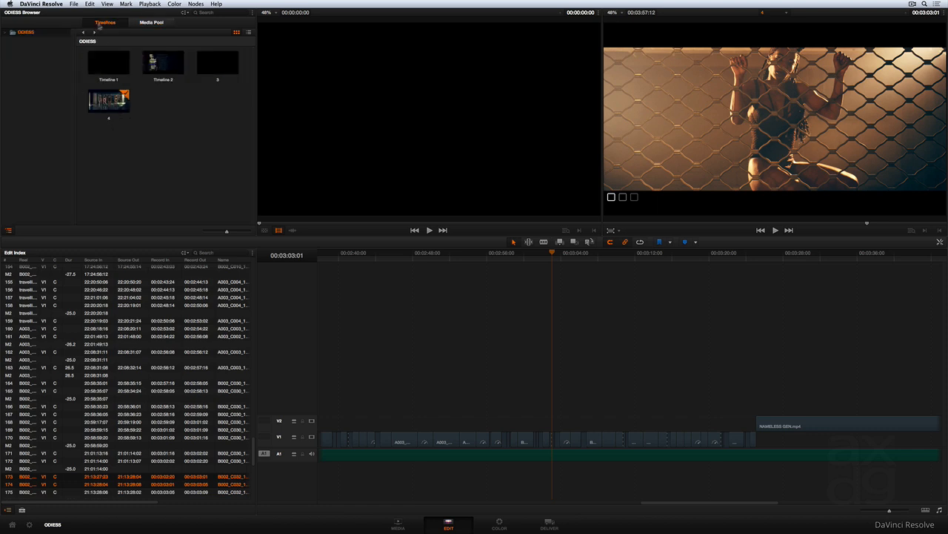
right_click(38, 60)
left_click(40, 64)
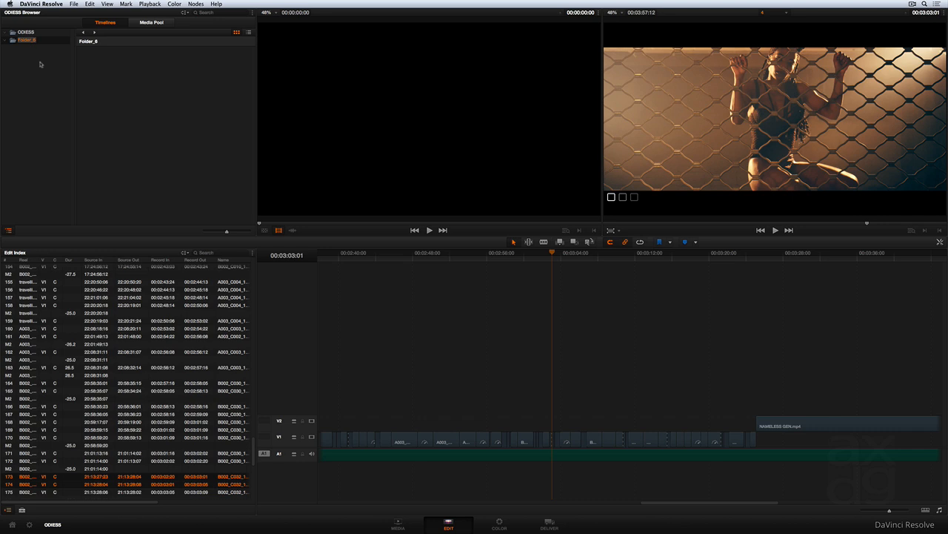
type("Folder")
- Show the effects library and examine its Toolbox and OpenFX collections
left_click(22, 510)
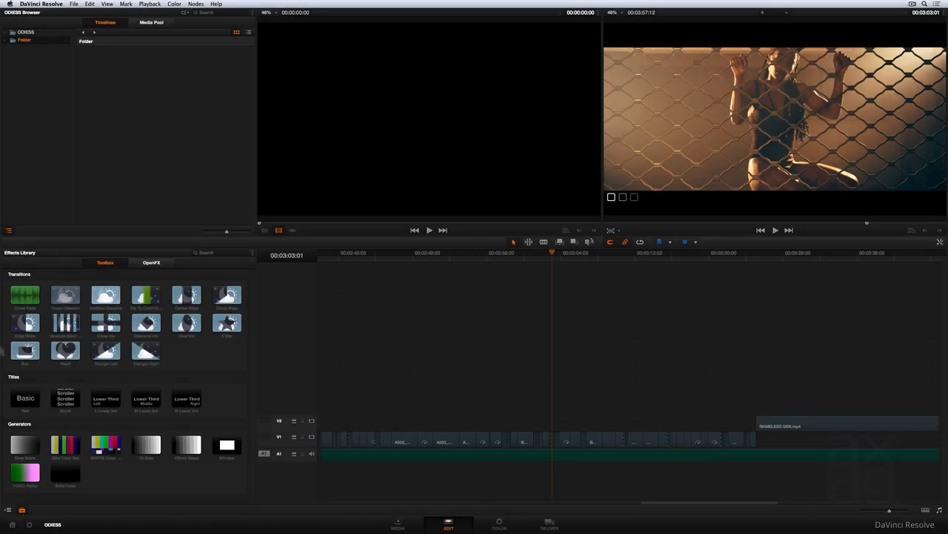
left_click(26, 296)
left_click(149, 265)
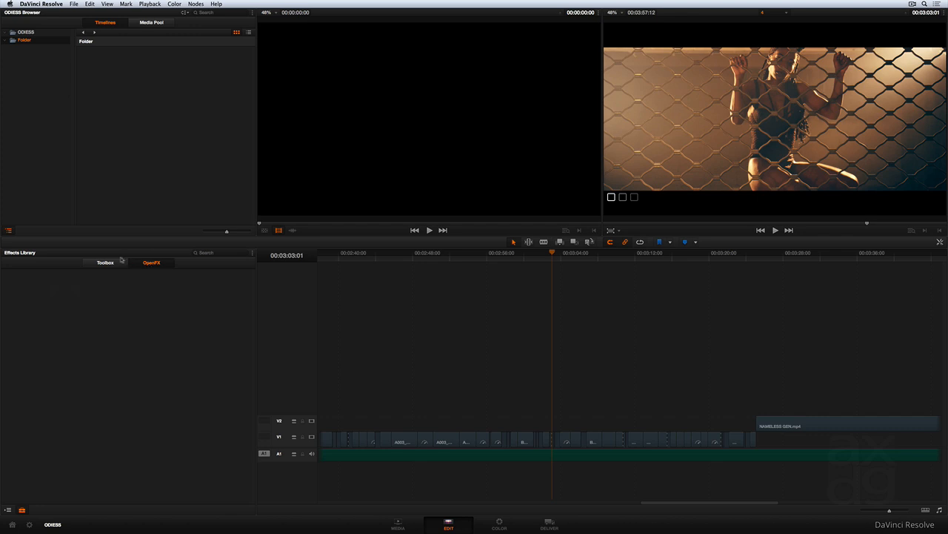
left_click(97, 263)
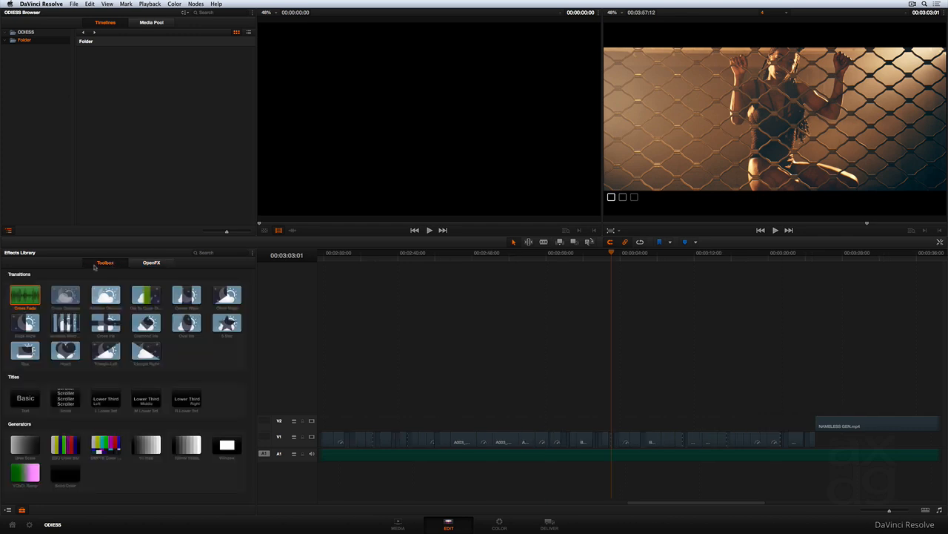
- Add a Cross Dissolve transition to a cut on track V1 and review its settings and transition styles in the Inspector
mouse_move(67, 296)
left_mouse_down()
mouse_move(532, 445)
mouse_move(504, 439)
mouse_move(512, 437)
left_mouse_up()
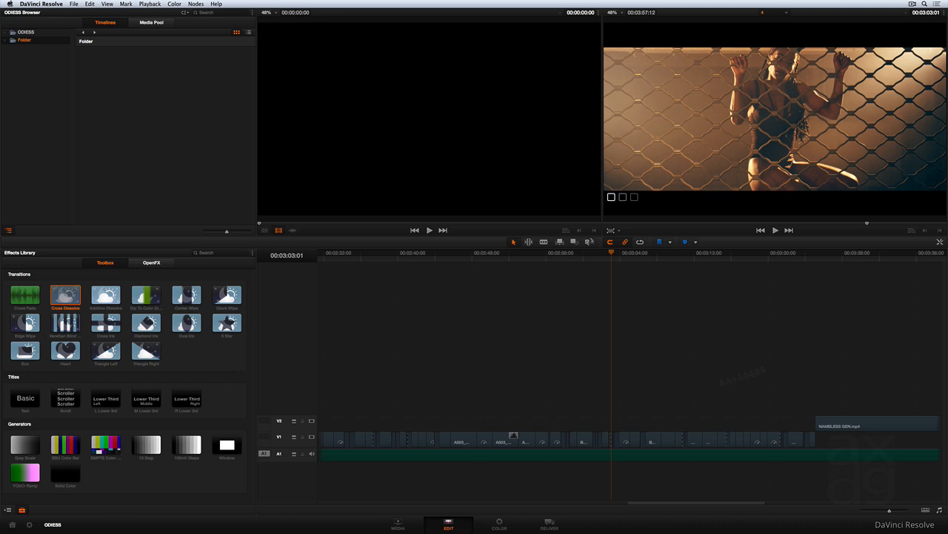
left_click(939, 243)
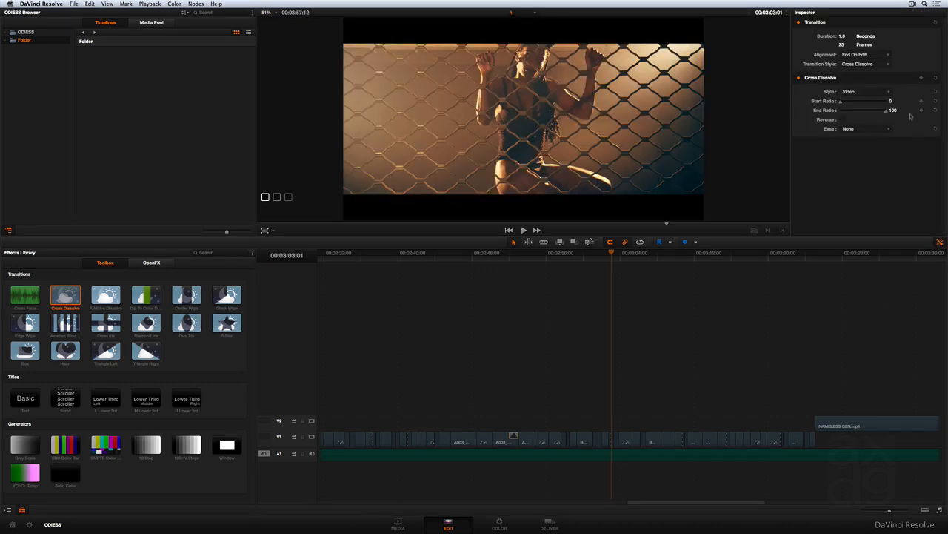
left_click(889, 66)
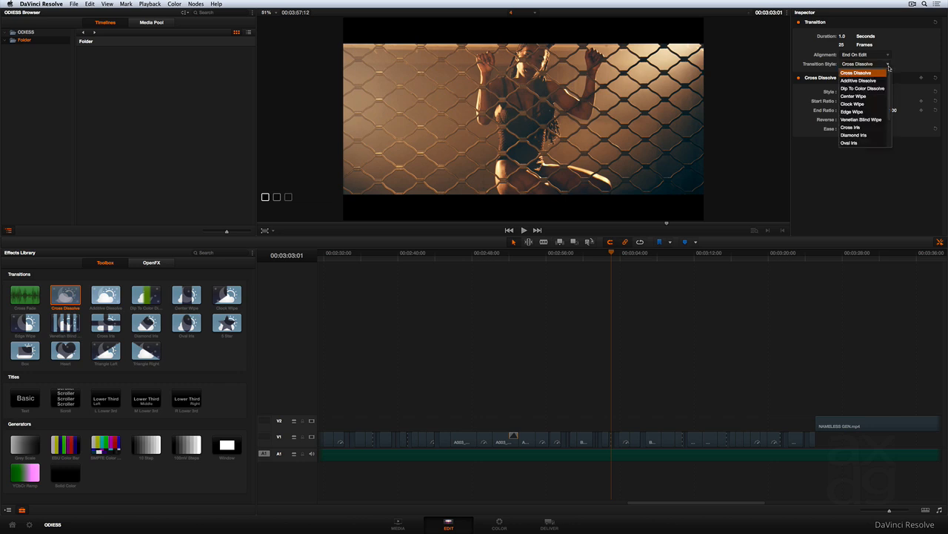
left_click(888, 67)
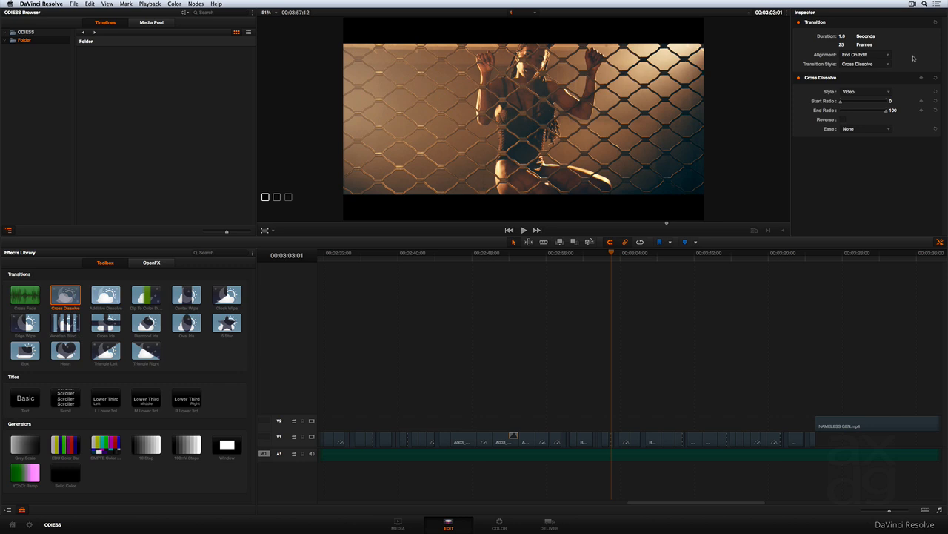
left_click(940, 242)
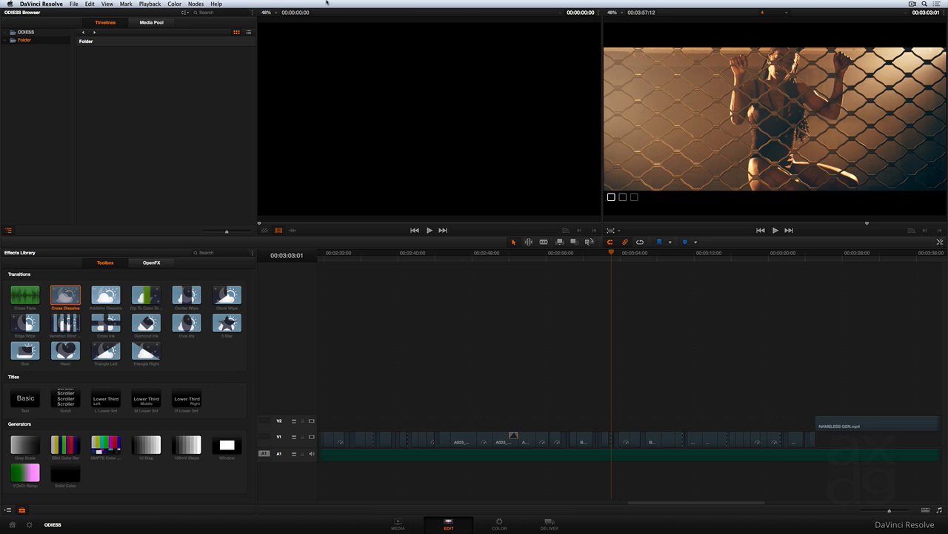
left_click(109, 7)
left_click(111, 14)
left_click(418, 143)
- Switch to the Color page and view the DaVinci Resolve looks and project stills in the full Gallery window
left_click(497, 524)
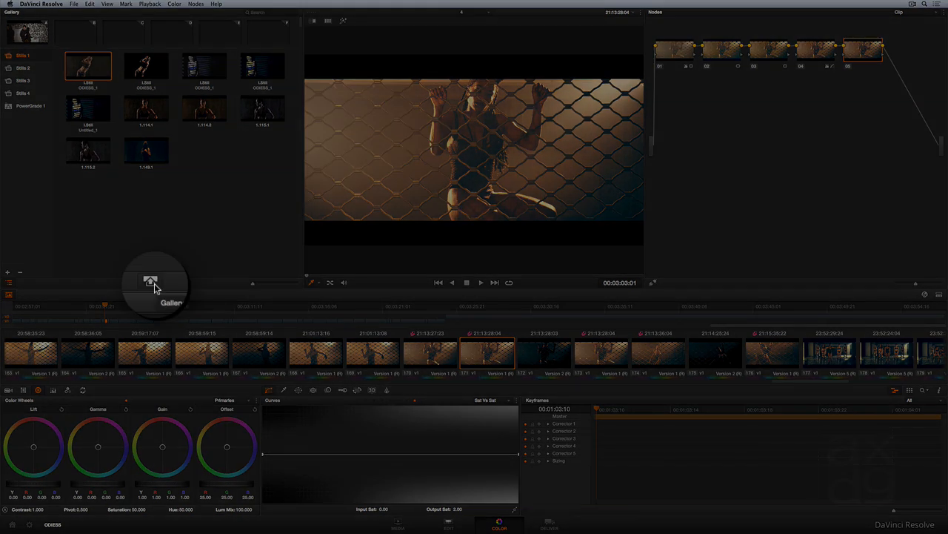
left_click(154, 287)
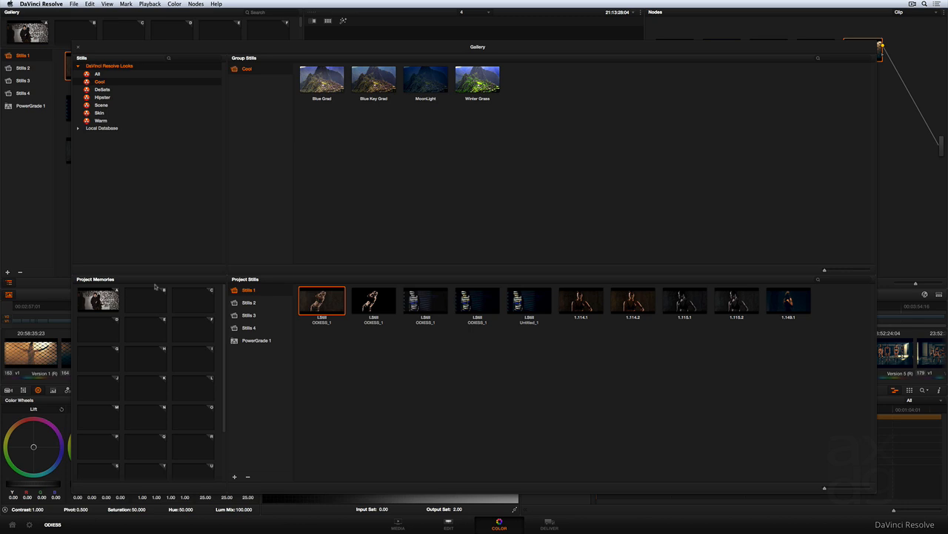
left_click(77, 47)
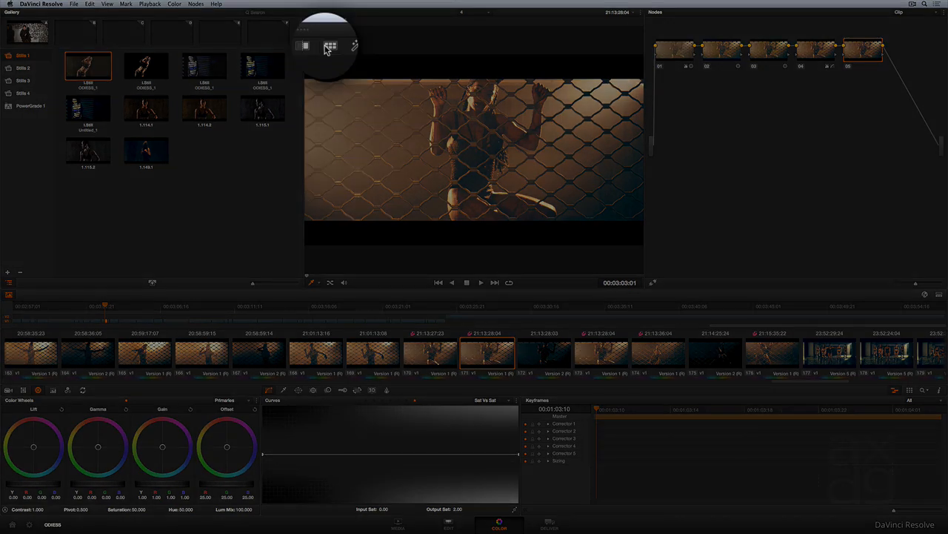
- View the current clip's grade versions in split screen and return to the single image
left_click(327, 21)
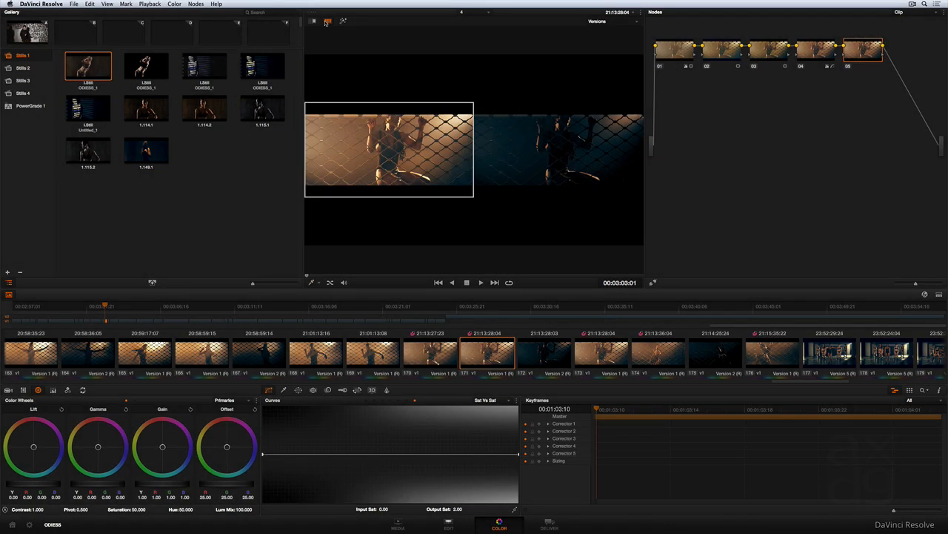
left_click(327, 21)
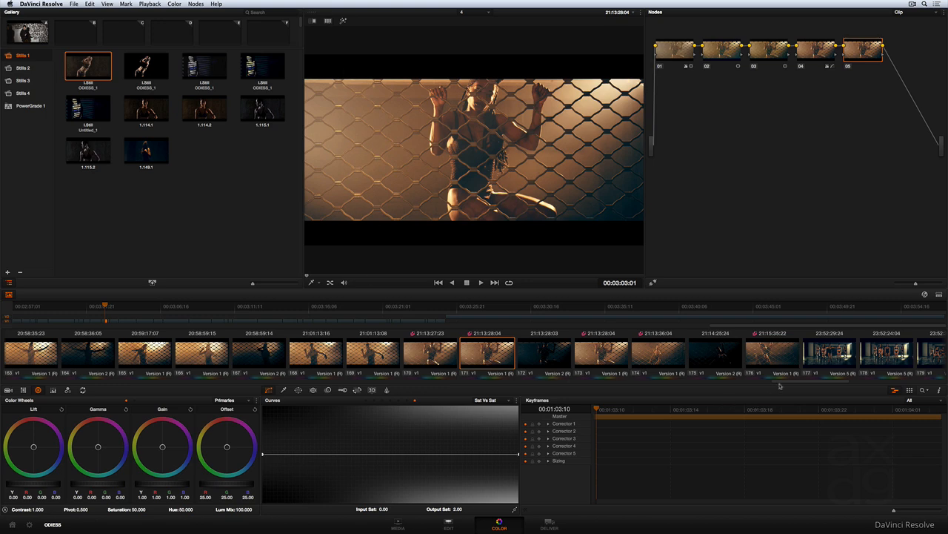
- Select node 06 of clip 07 and inspect its selection with the standard, black-and-white, and A/B difference highlights
left_click_drag(798, 382, 21, 344)
left_click(363, 357)
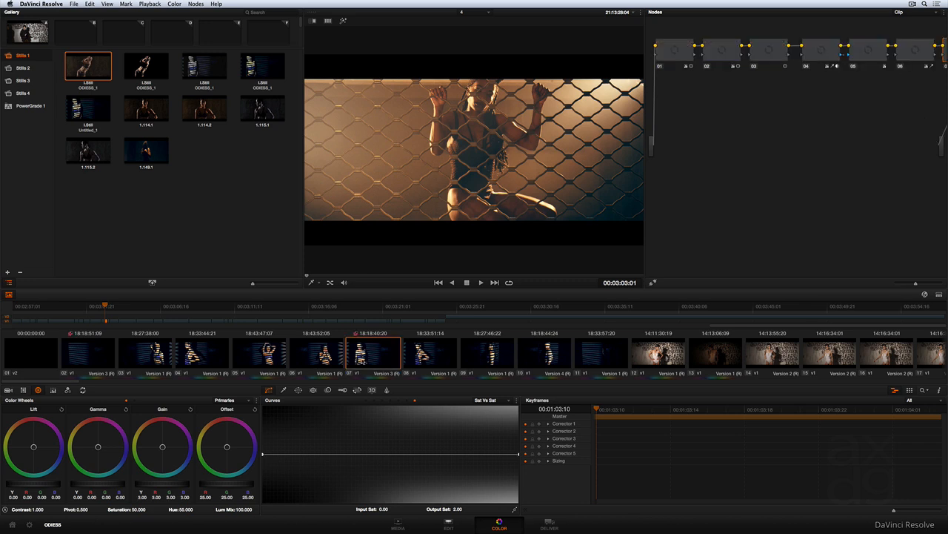
left_click(898, 56)
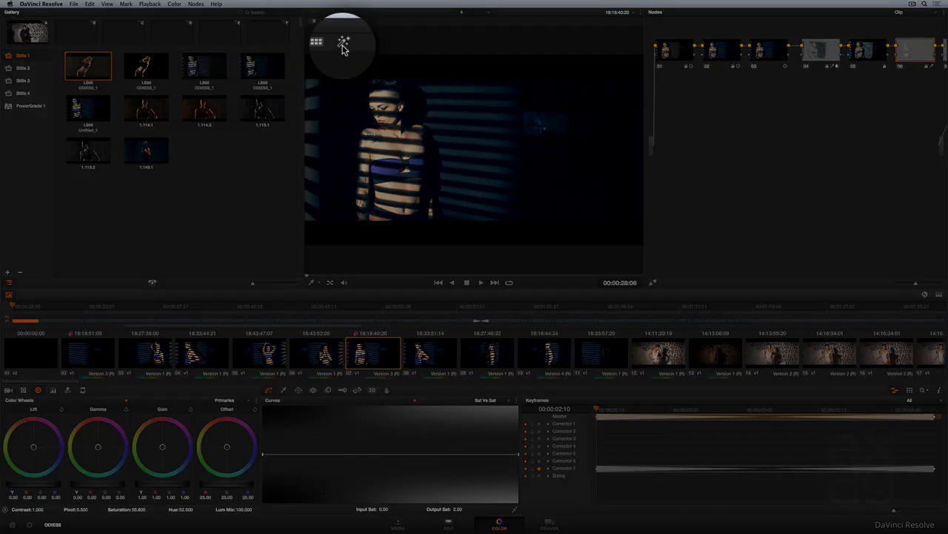
left_click(343, 44)
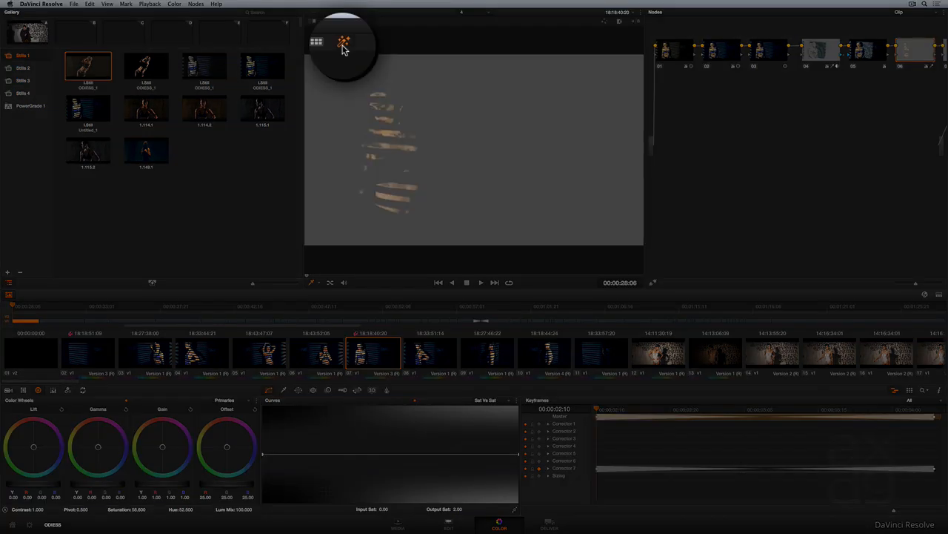
left_click(621, 22)
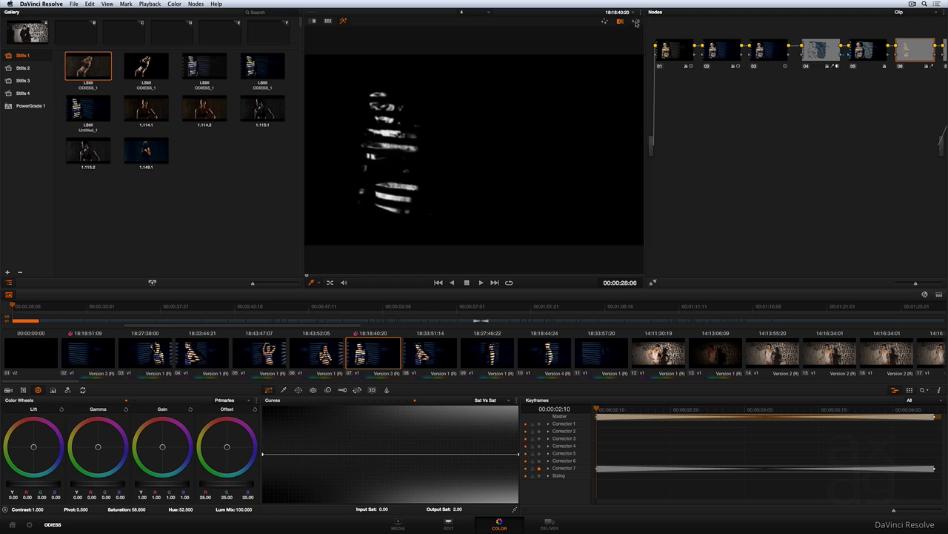
left_click(636, 22)
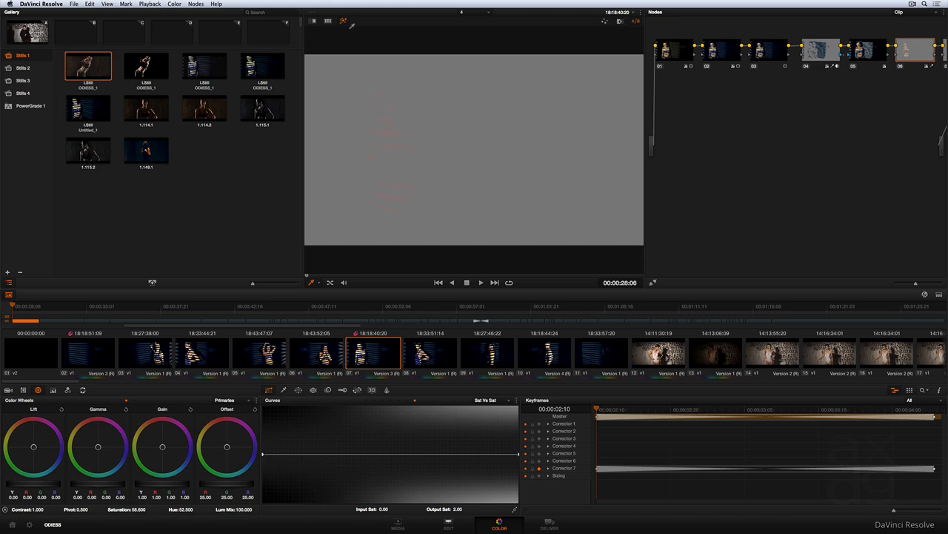
left_click(344, 22)
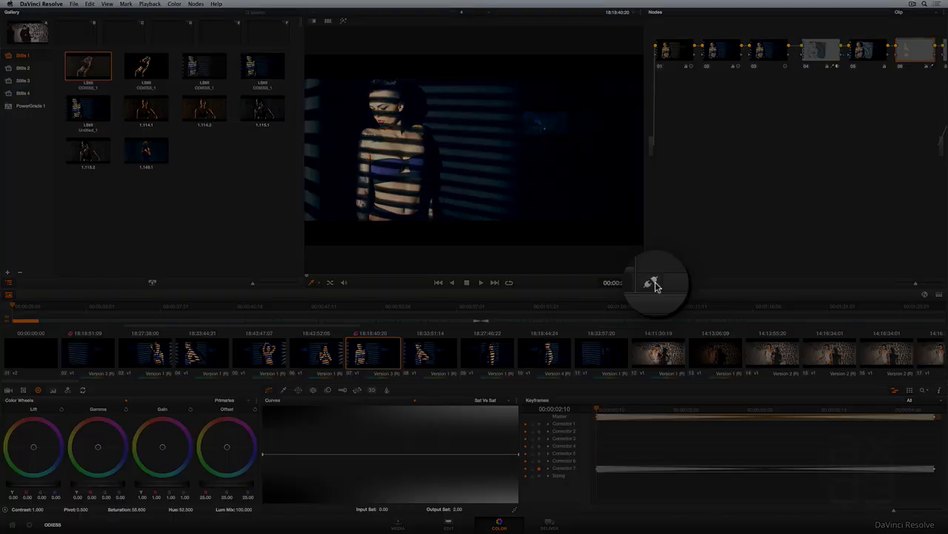
- Compare clip 07 with its color grades bypassed and enabled again
left_click(655, 282)
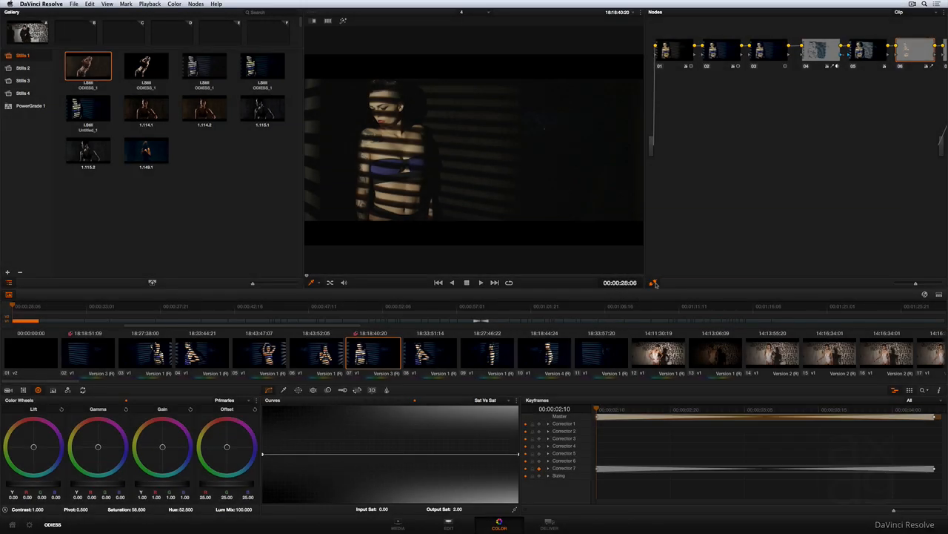
left_click(655, 283)
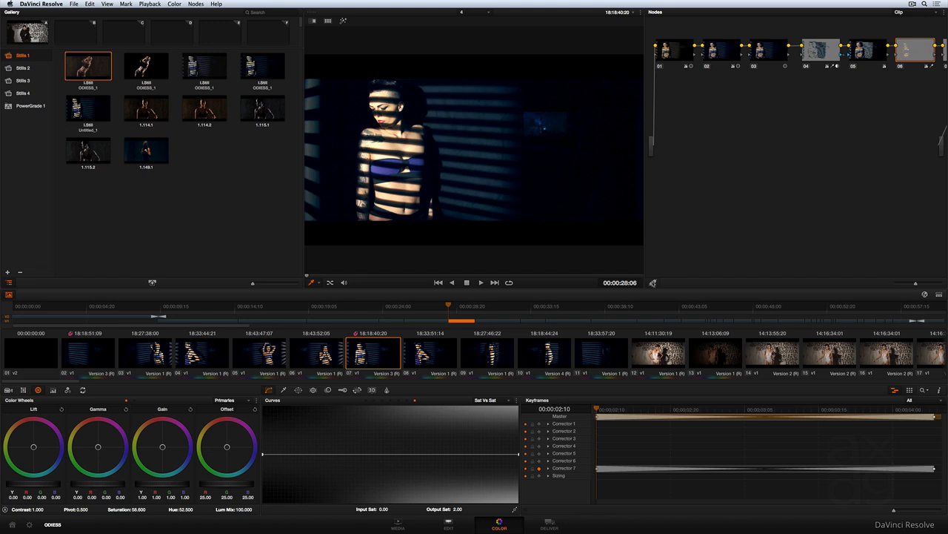
- Show the Color Match palette and adjust the opacity of the four-point window around the background screen in clip 07
left_click(24, 390)
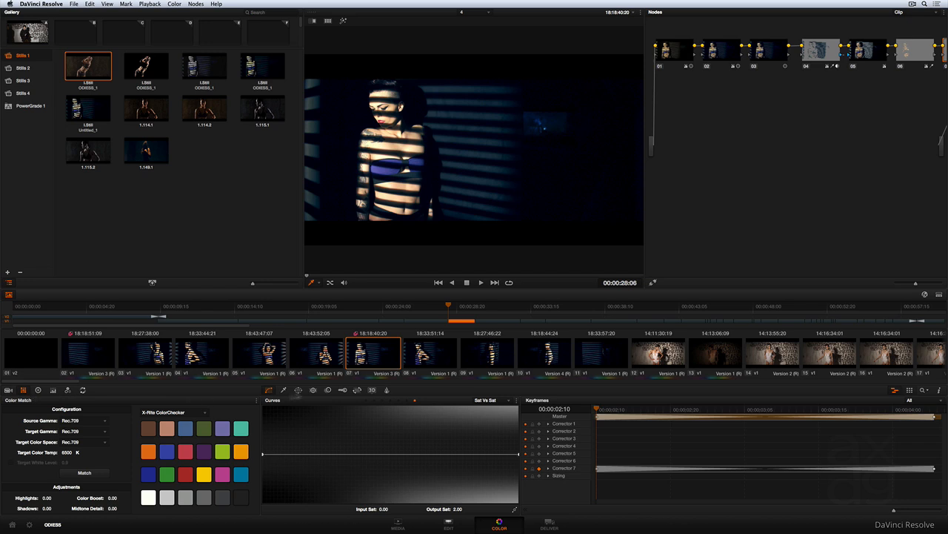
left_click(299, 390)
left_click_drag(510, 459, 509, 459)
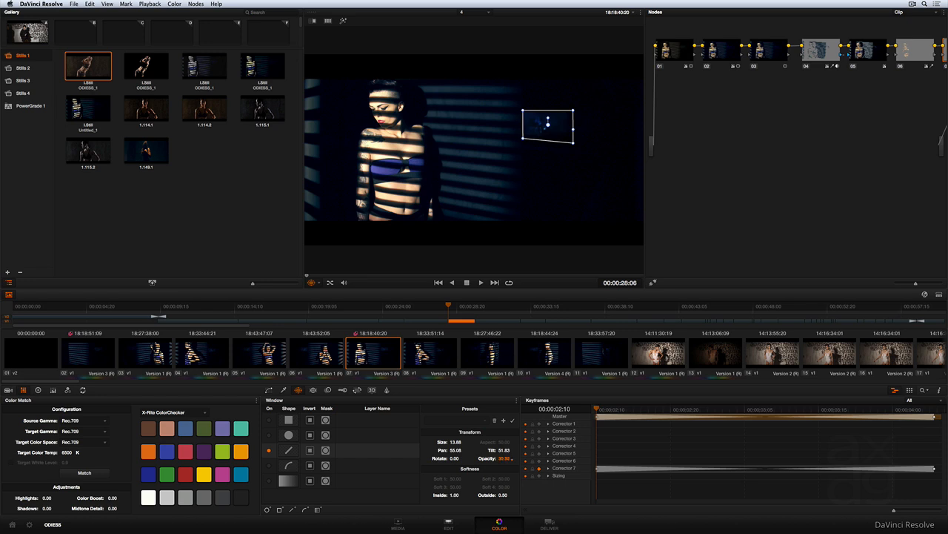
left_click_drag(510, 459, 509, 461)
left_click(268, 391)
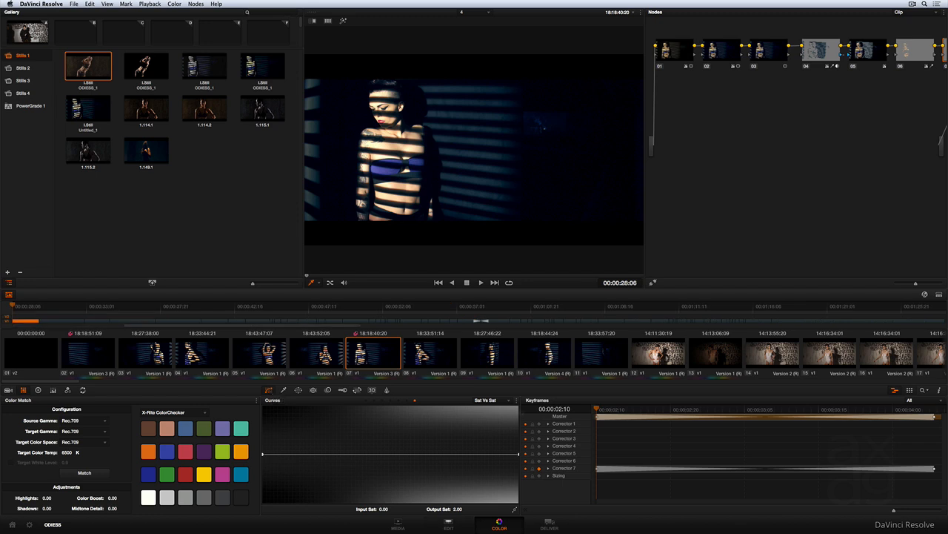
- Select the third clip in the eighth row of the Lightbox and return to the grading view
left_click(910, 391)
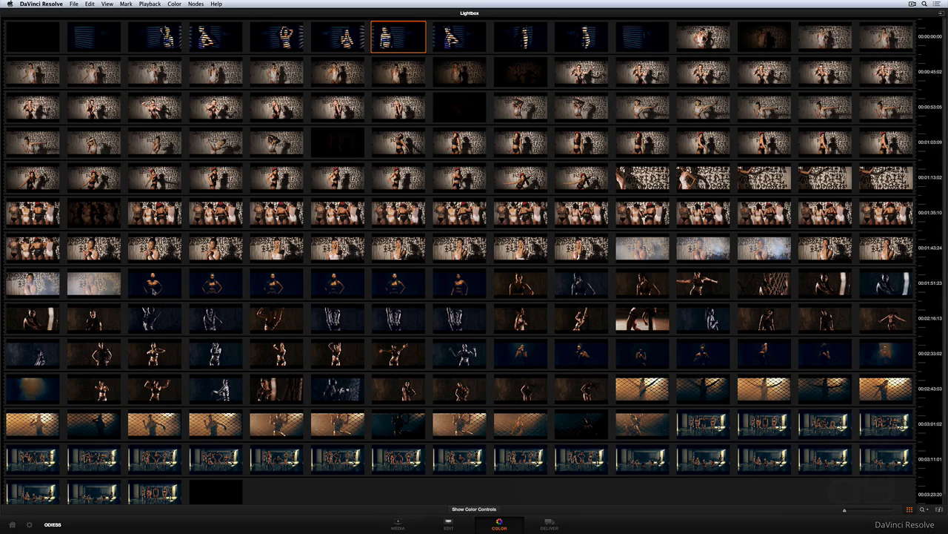
left_click(154, 289)
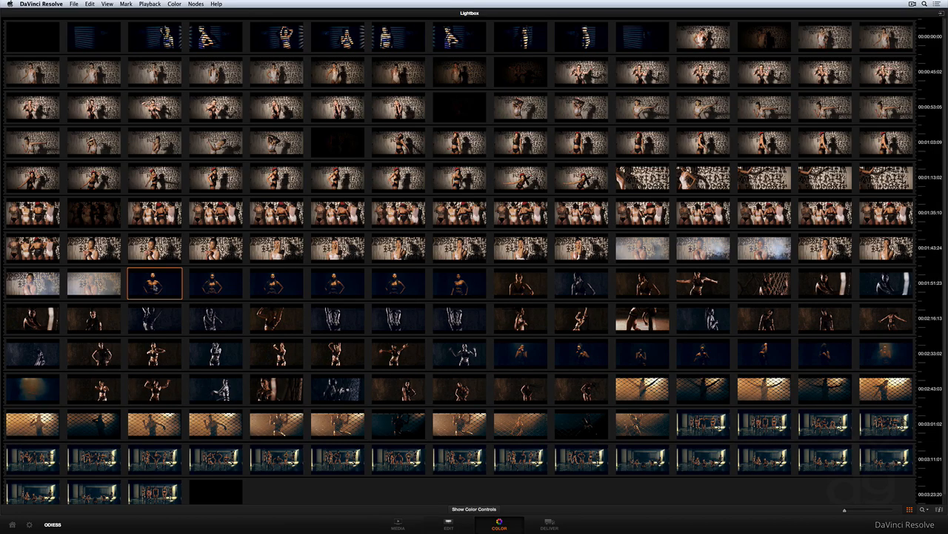
left_click(910, 510)
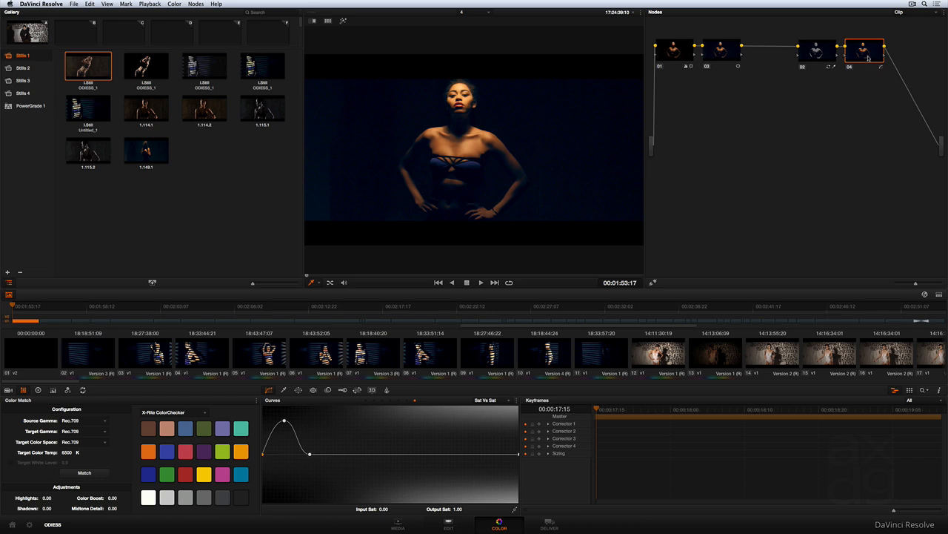
- Disable node 04 and re-enable it to compare the image before and after its correction
key("super+d")
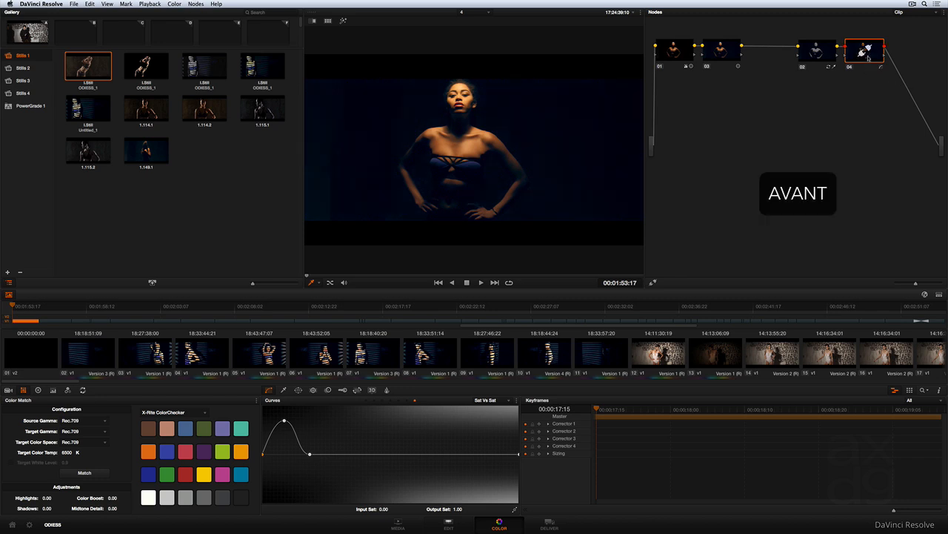
key("super+d")
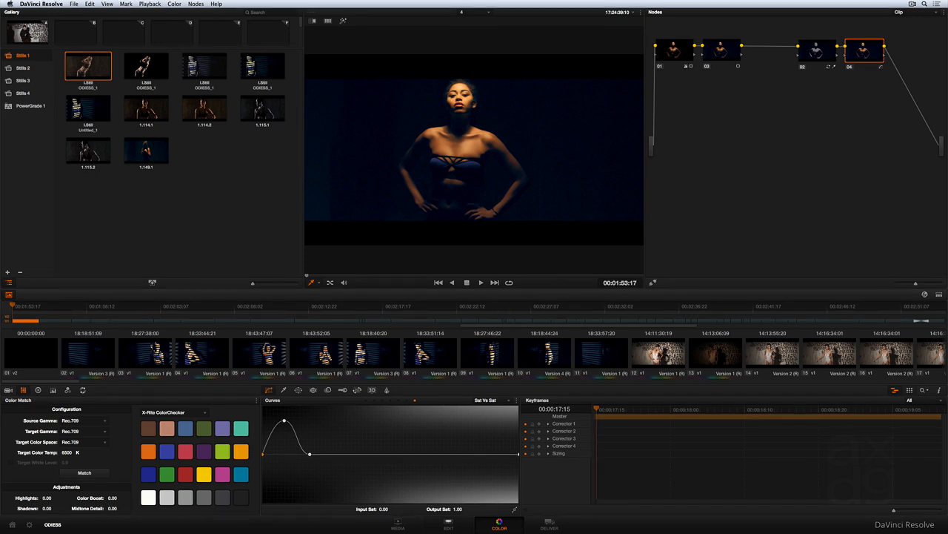
- Select clips 39 to 50 and create a new group from them named Group 2
left_click_drag(73, 379, 217, 364)
left_click(217, 364)
left_click(830, 353, "shift")
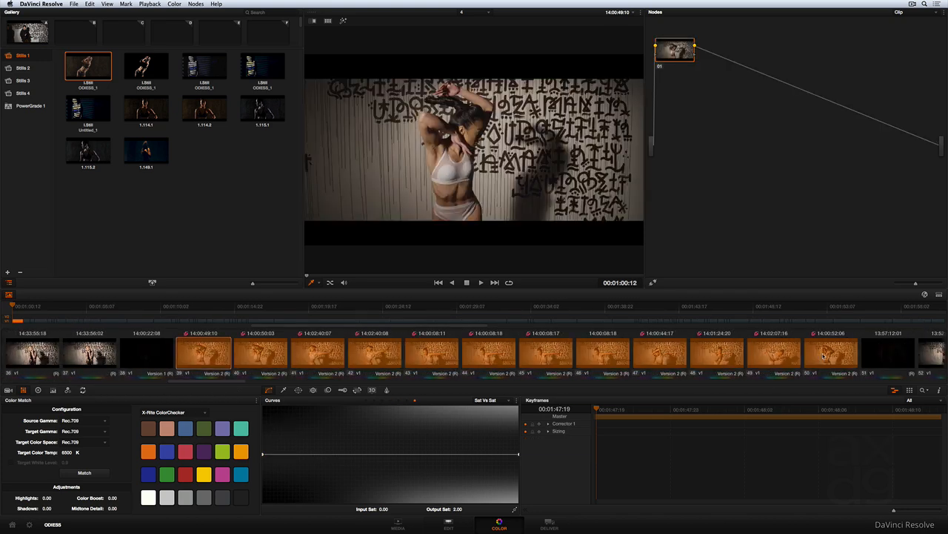
right_click(825, 356)
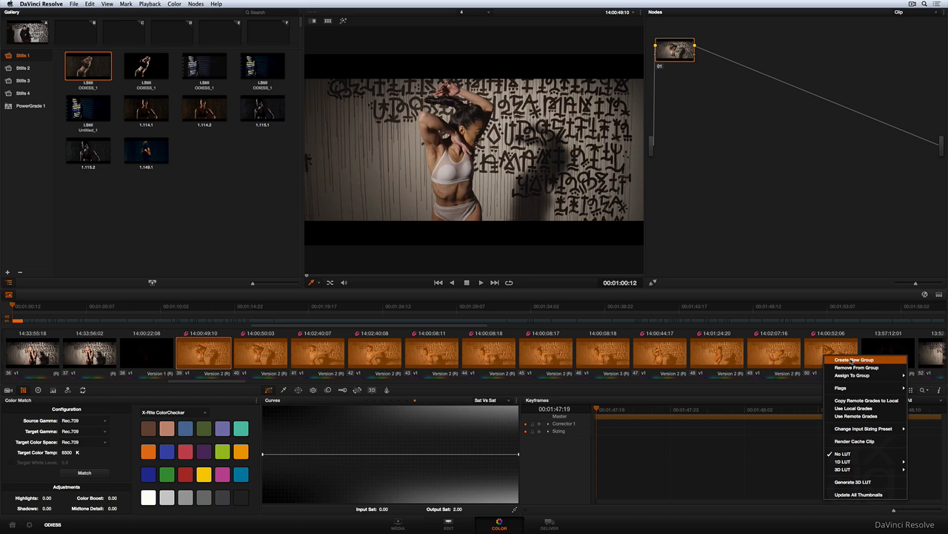
left_click(853, 359)
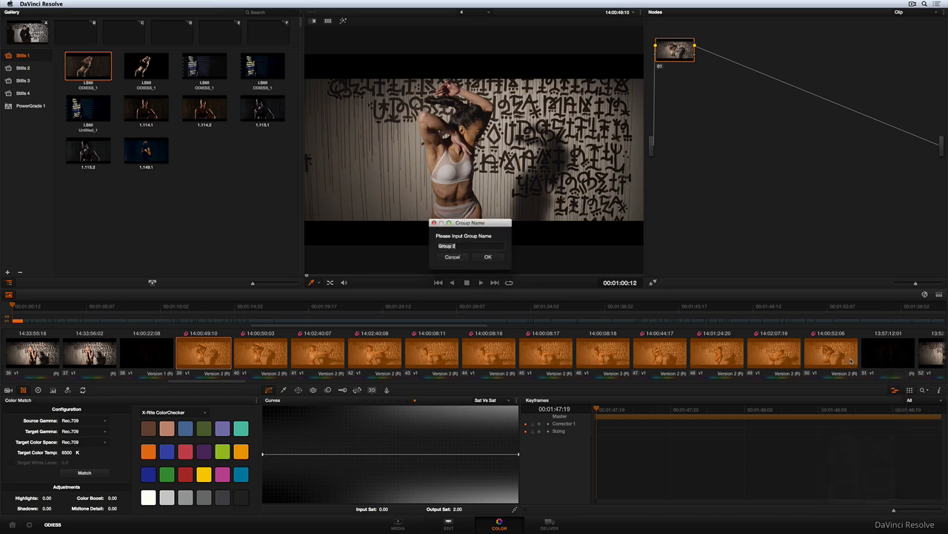
left_click(489, 257)
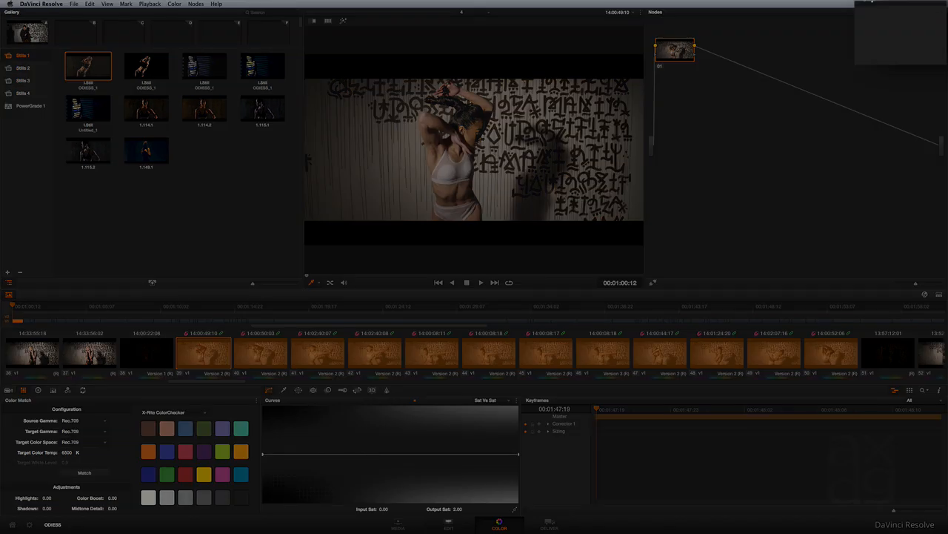
- Switch the node graph to Group Pre-Clip and set Lift to -0.02, Gamma to -0.02, and Gain to 1.15
left_click(890, 12)
left_click(923, 13)
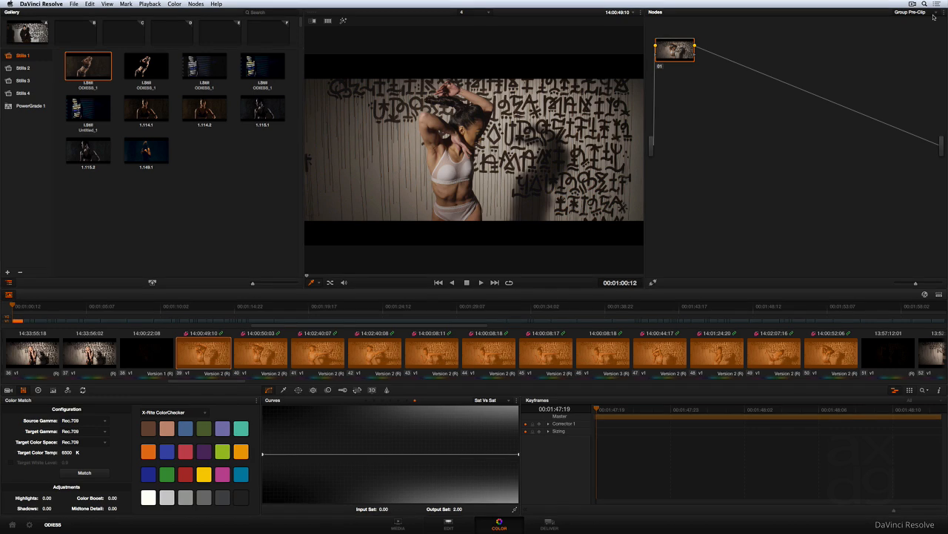
left_click(39, 389)
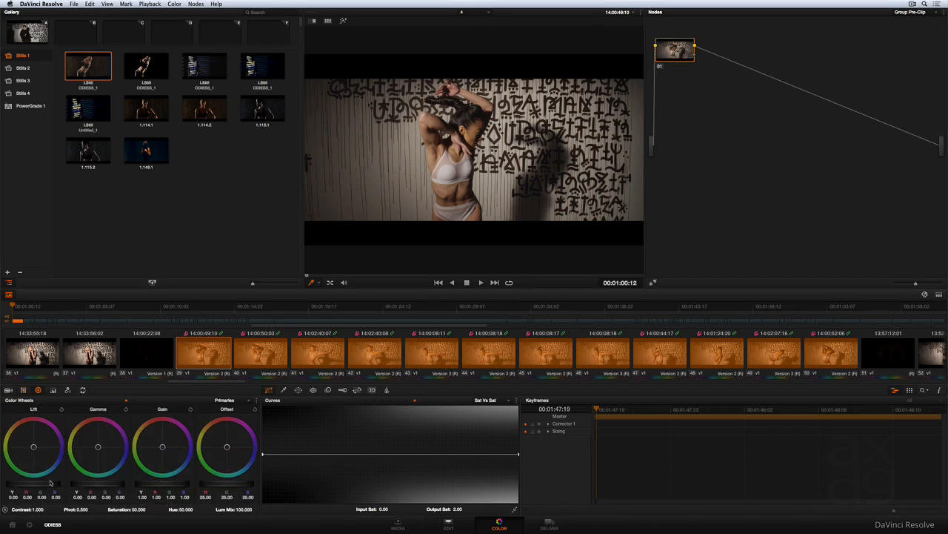
left_click_drag(55, 484, 32, 486)
left_click_drag(139, 485, 183, 486)
left_click_drag(120, 486, 88, 486)
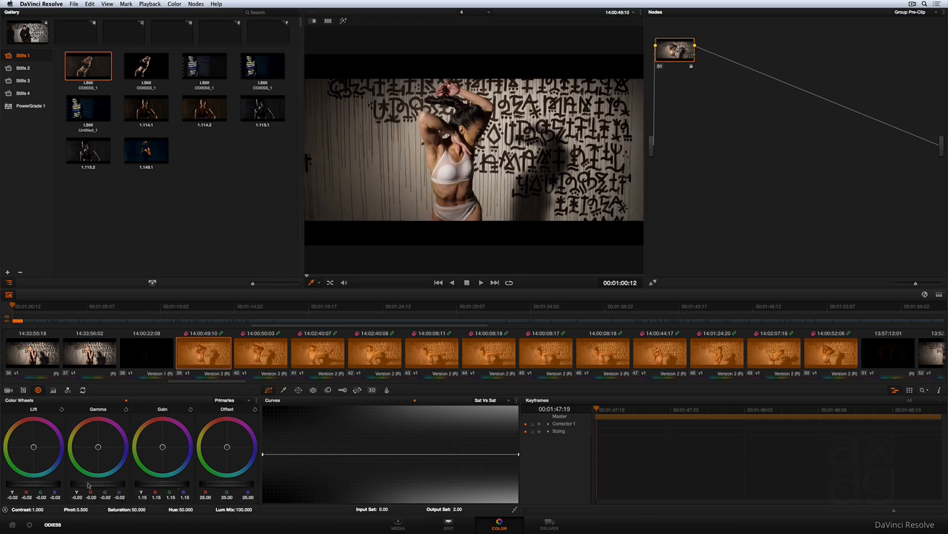
- View clips 40, 42, and 46 to check the shared correction across the group
left_click(252, 366)
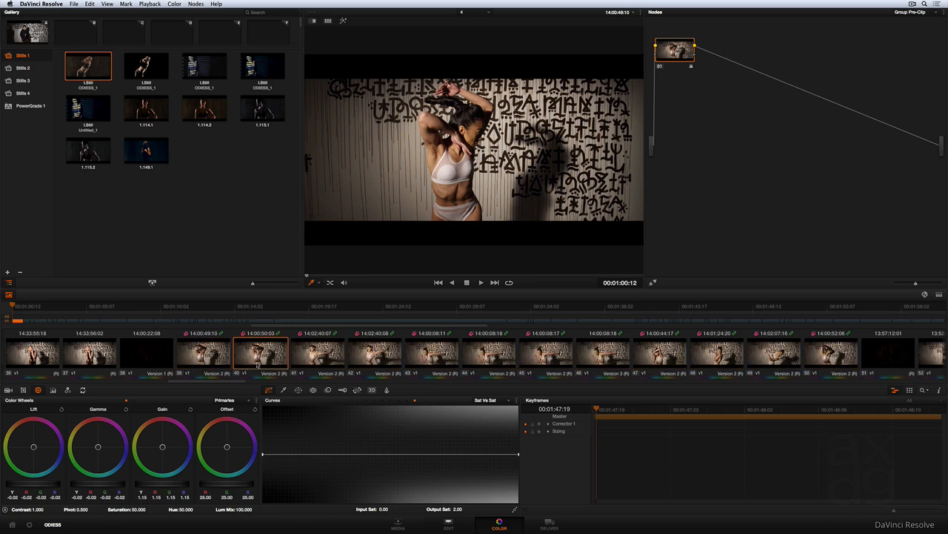
left_click(358, 349)
left_click(602, 354)
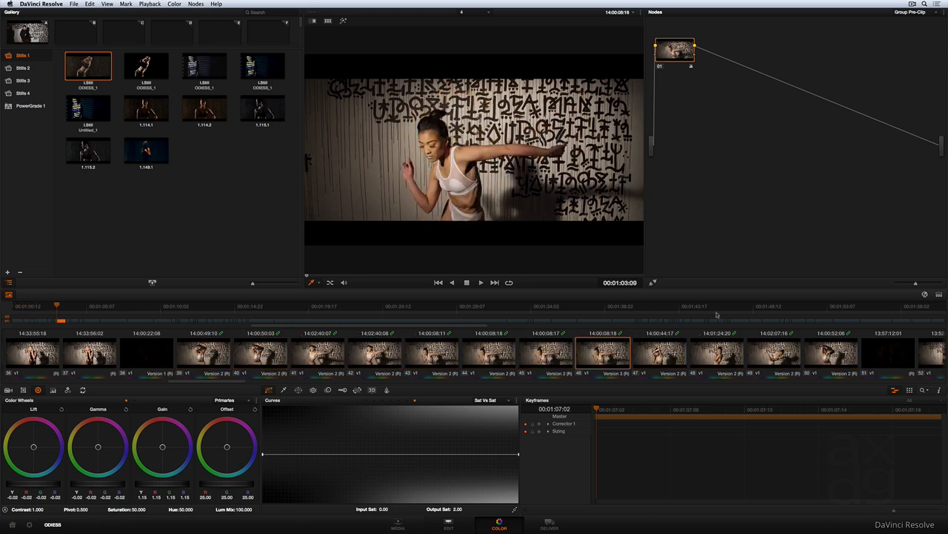
- Switch the node graph to Clip and warm clip 46 with Gain at red 1.17, green 0.97, and blue 0.76
left_click(933, 13)
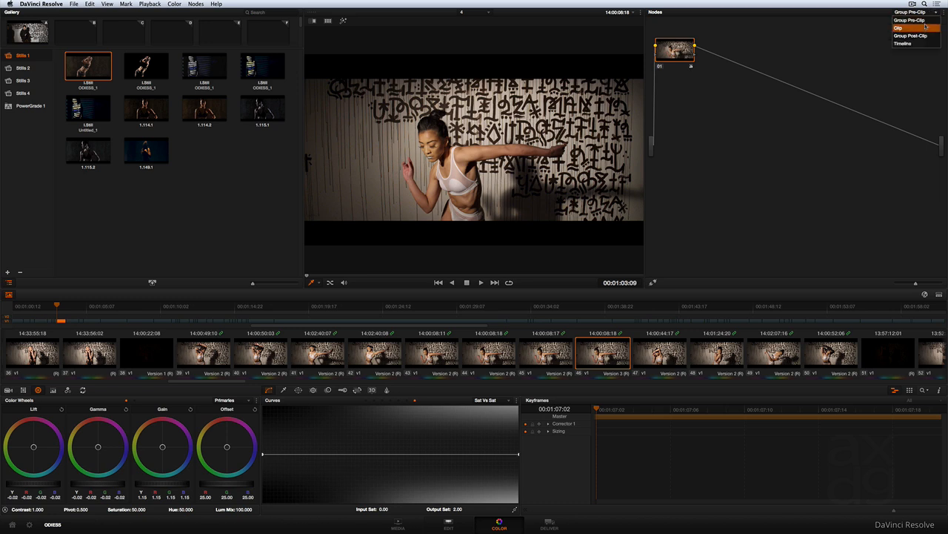
left_click(926, 28)
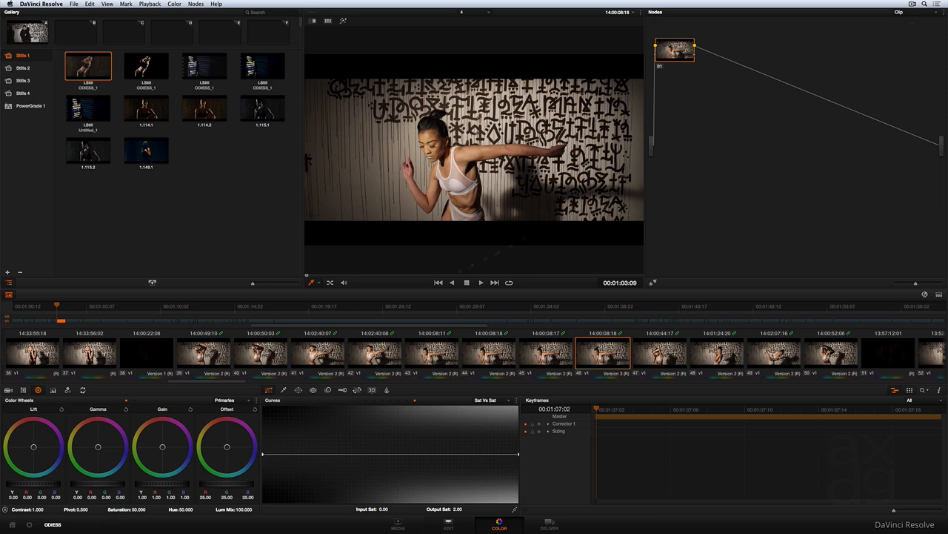
left_click_drag(163, 449, 149, 437)
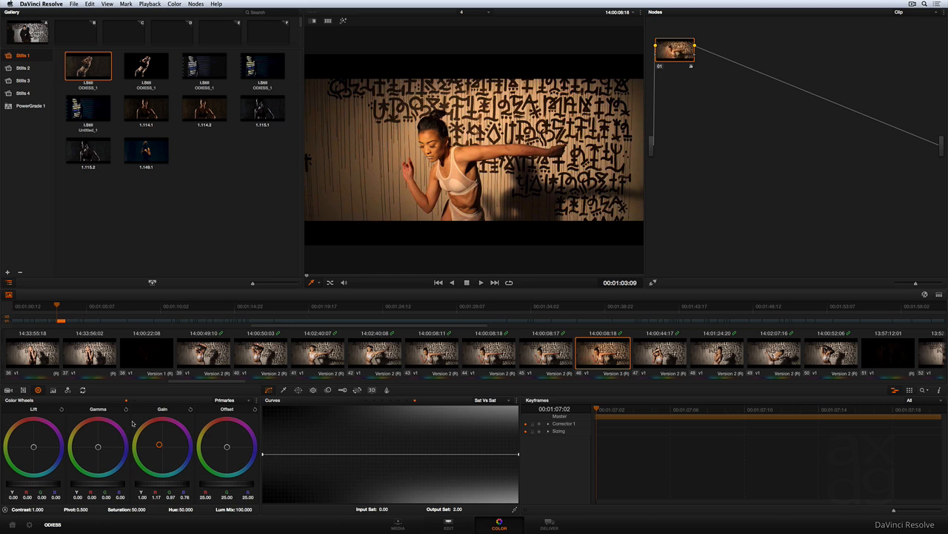
- View the clips neighbouring clip 46 to compare their color with its individual grade, and return to clip 46
left_click(545, 363)
left_click(591, 359)
key("Down")
key("Down")
left_click(621, 350)
- Switch the node graph to Group Post-Clip and enable a circular window with its mask inverted
left_click(930, 16)
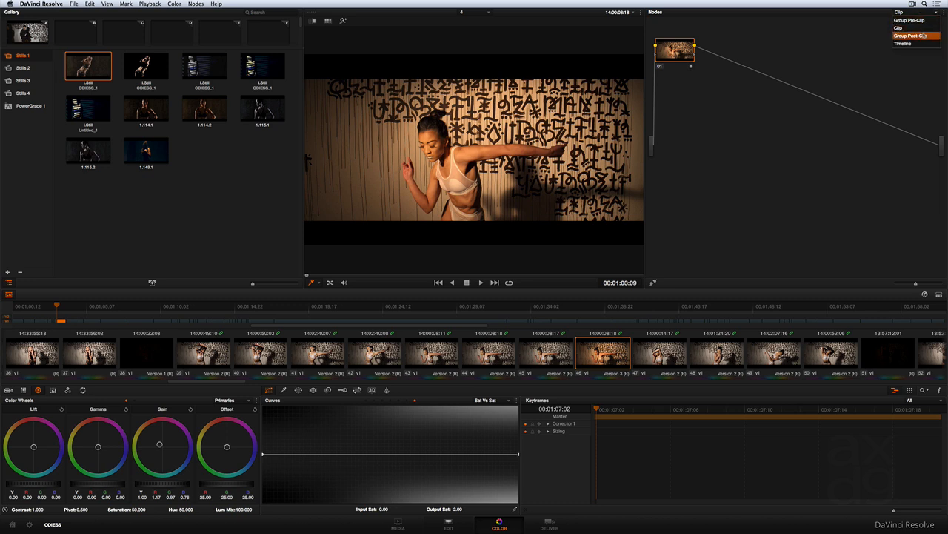
left_click(914, 36)
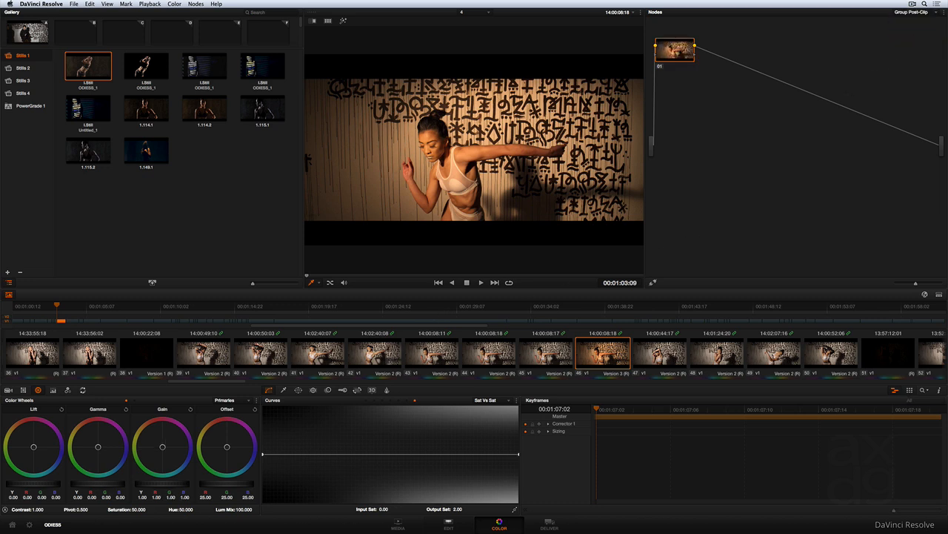
left_click(299, 390)
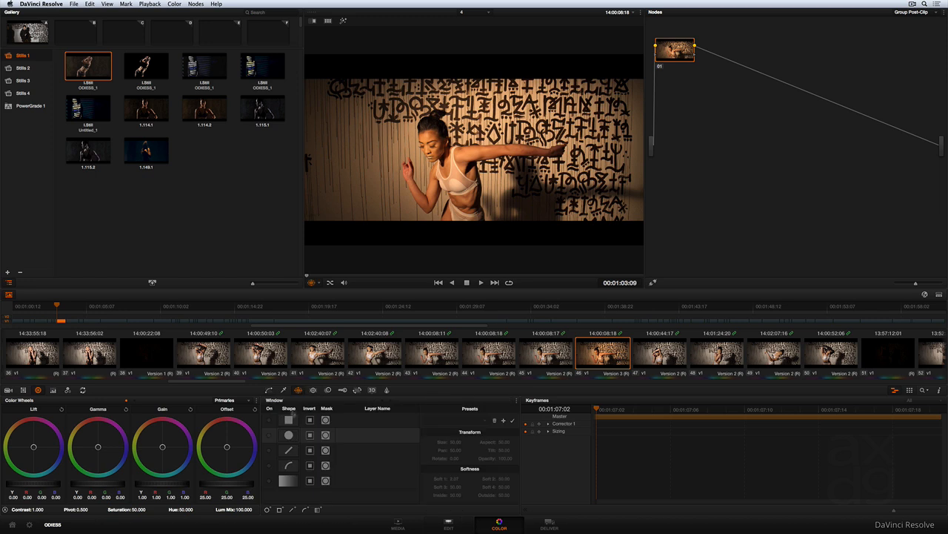
left_click(269, 436)
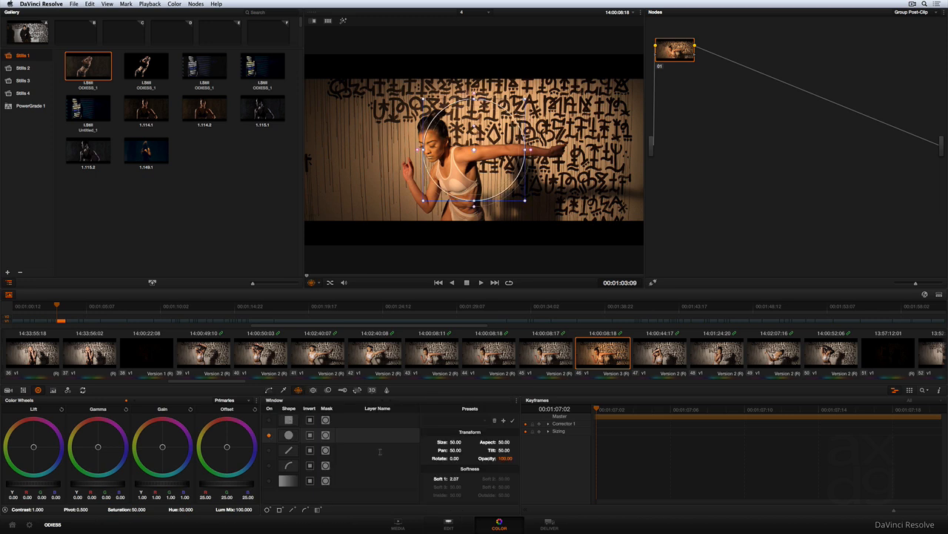
left_click(309, 435)
- Stretch the circular window into a wide soft oval of about size 51, aspect 78, and softness 3.7, and set Gamma to -0.05
left_click_drag(524, 200, 543, 215)
left_click_drag(537, 151, 621, 151)
left_click_drag(474, 213, 474, 234)
left_click_drag(108, 485, 87, 487)
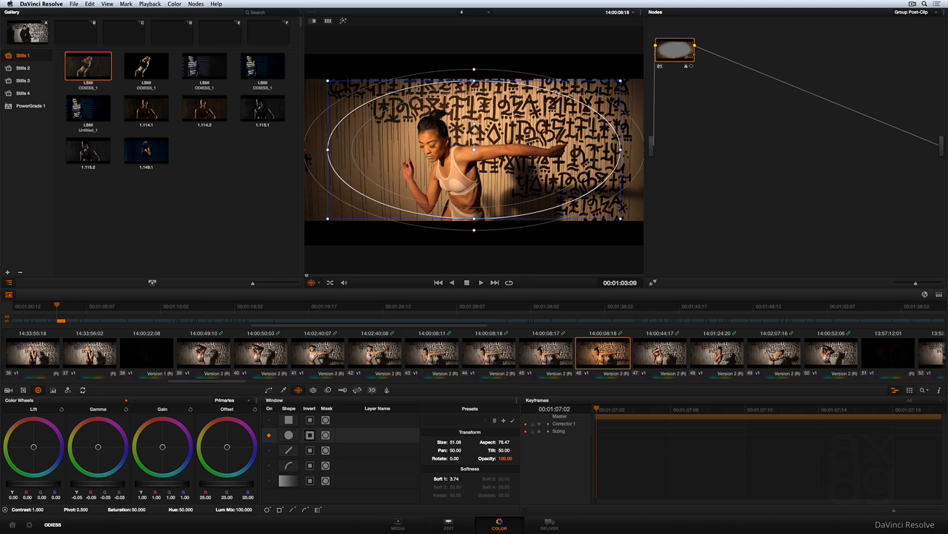
- View clips 42, 41, and 40 to check the group's shared vignette
left_click(384, 348)
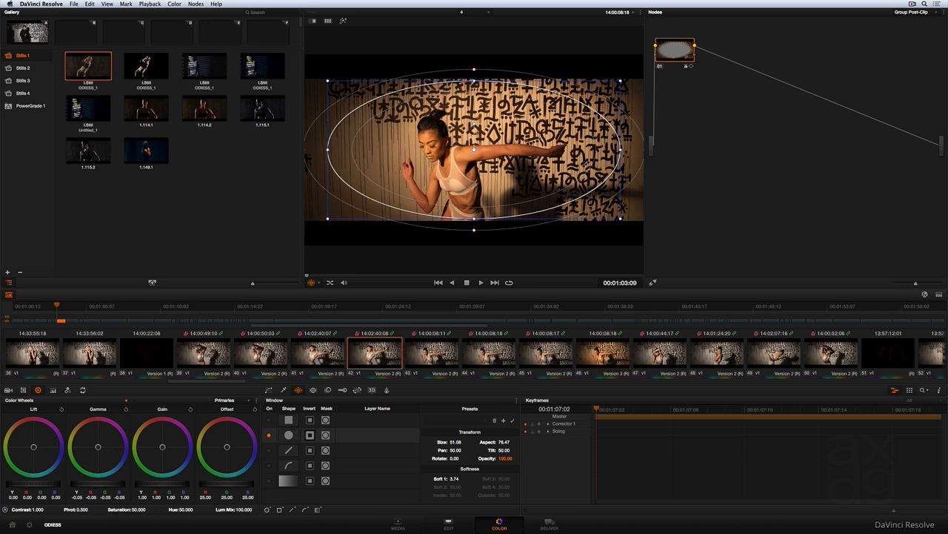
left_click(331, 351)
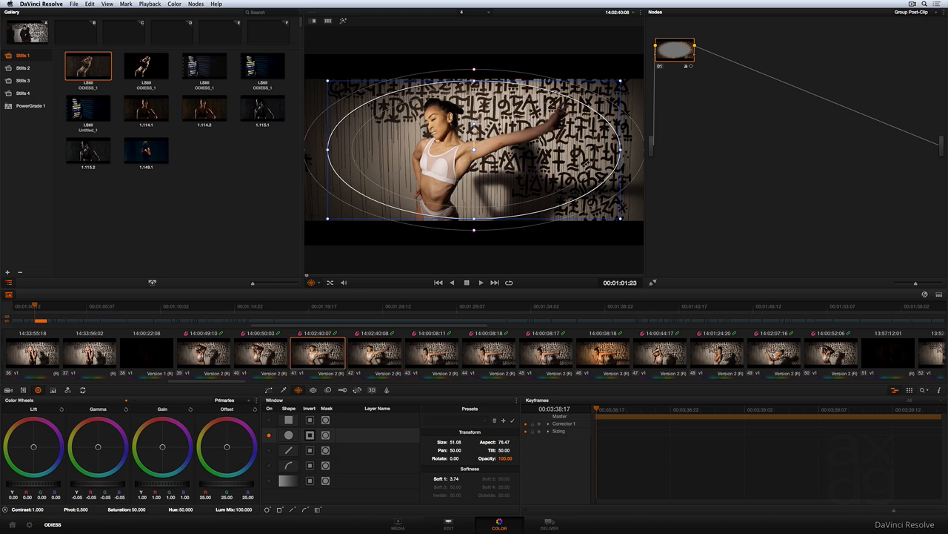
left_click(283, 342)
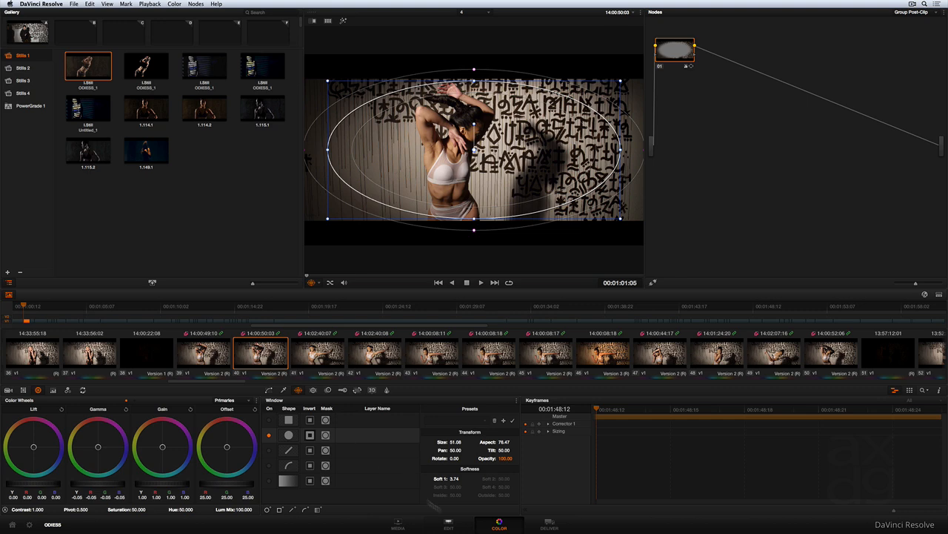
- Open the Deliver page and examine the Intermediate and Advanced render settings, including the available audio codecs
left_click(548, 526)
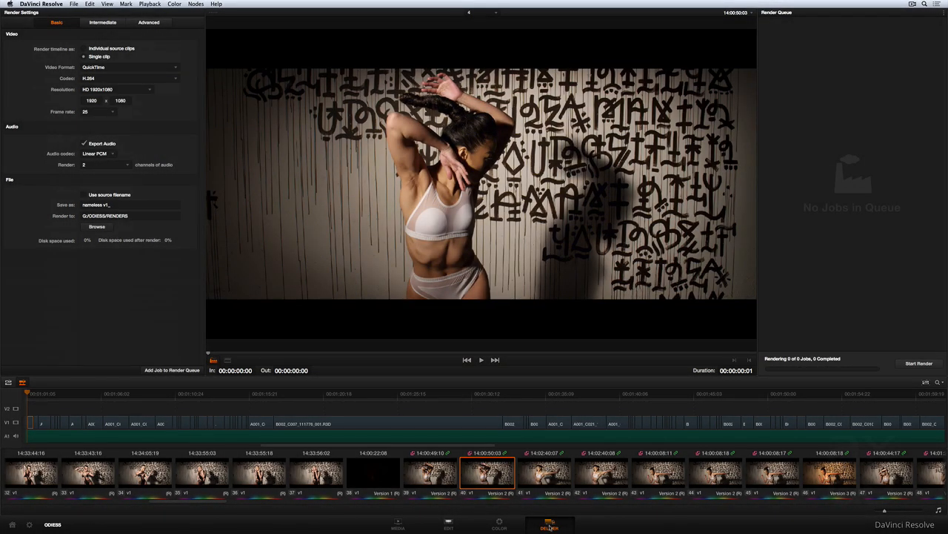
left_click(110, 24)
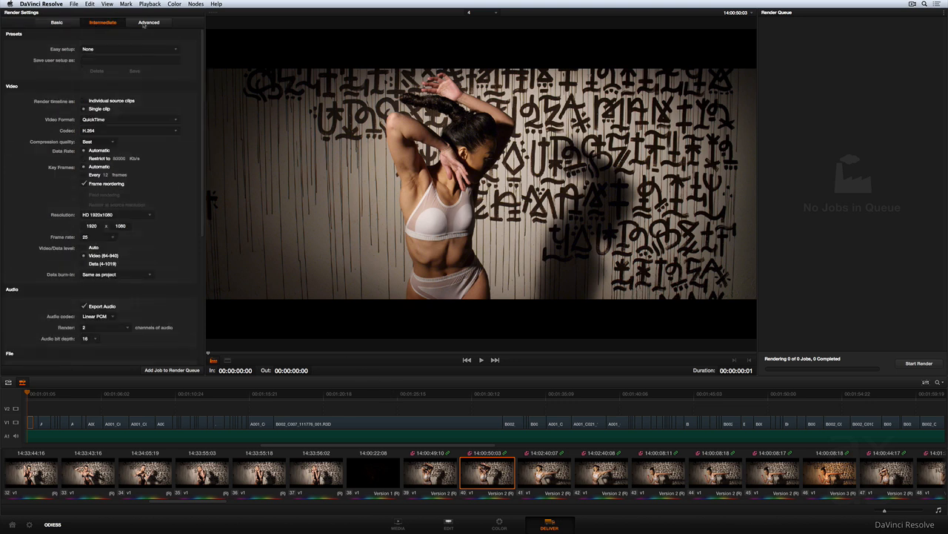
left_click(144, 24)
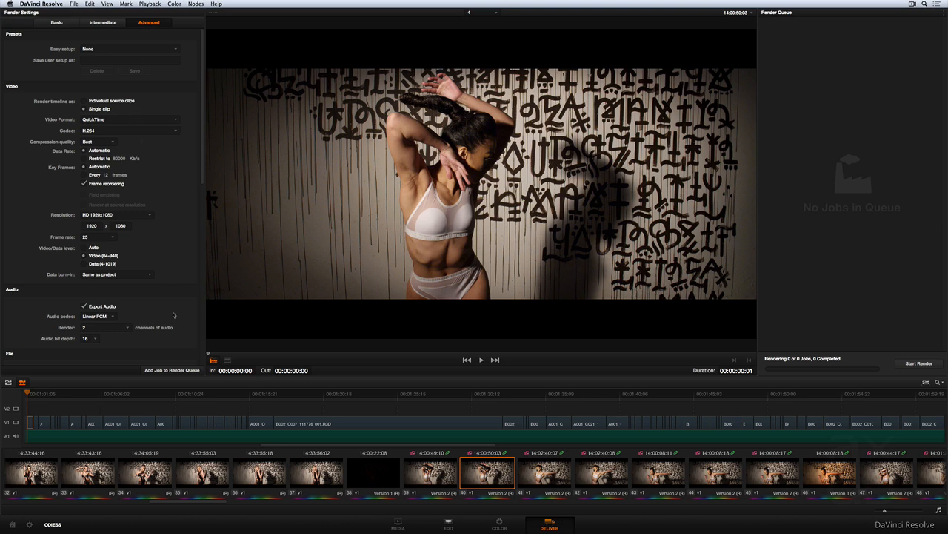
left_click(116, 317)
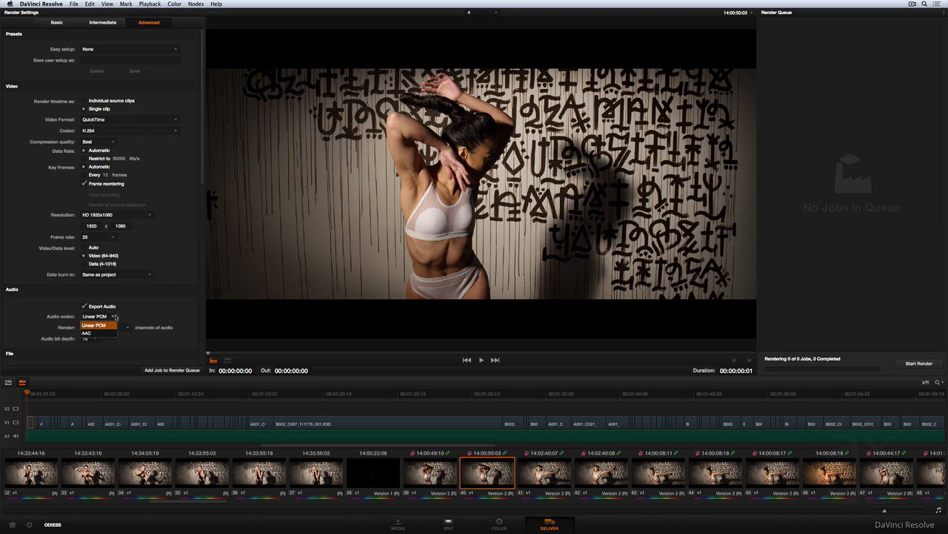
left_click(115, 318)
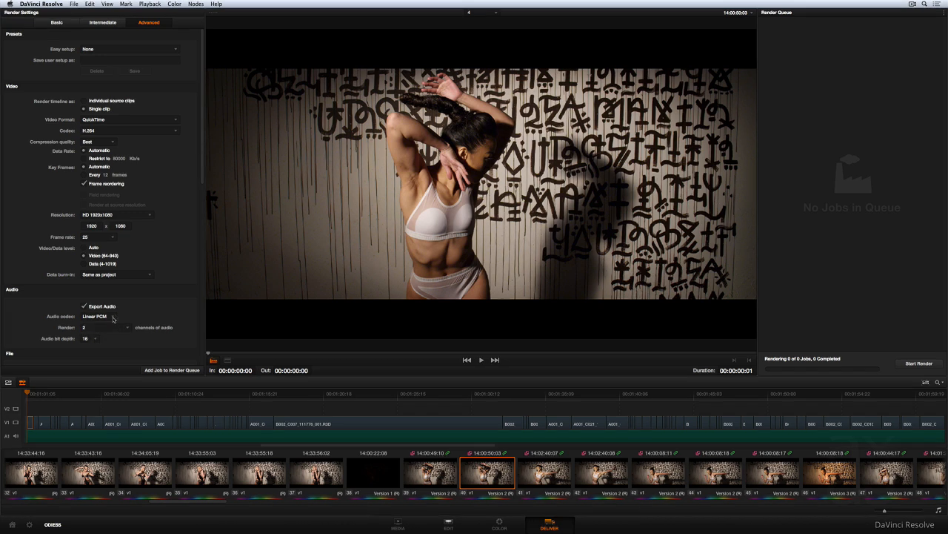